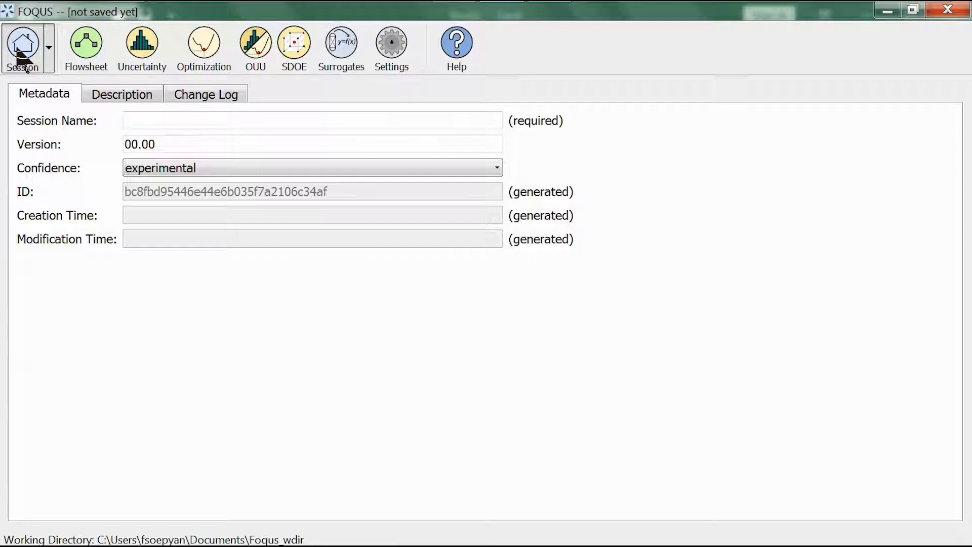
- Name the session basic_example, save it under that name on the Desktop, and open the flowsheet editor
left_click(134, 124)
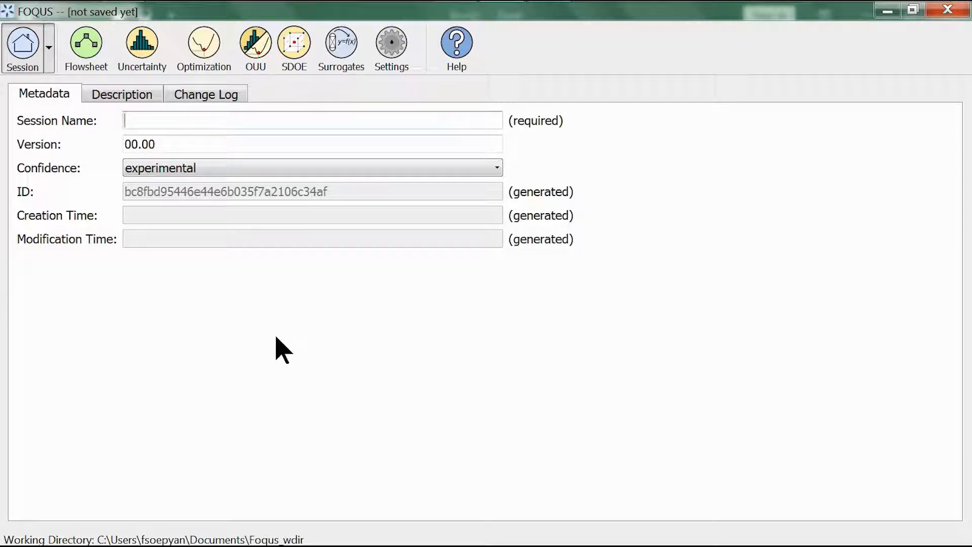
type("basic_exampl")
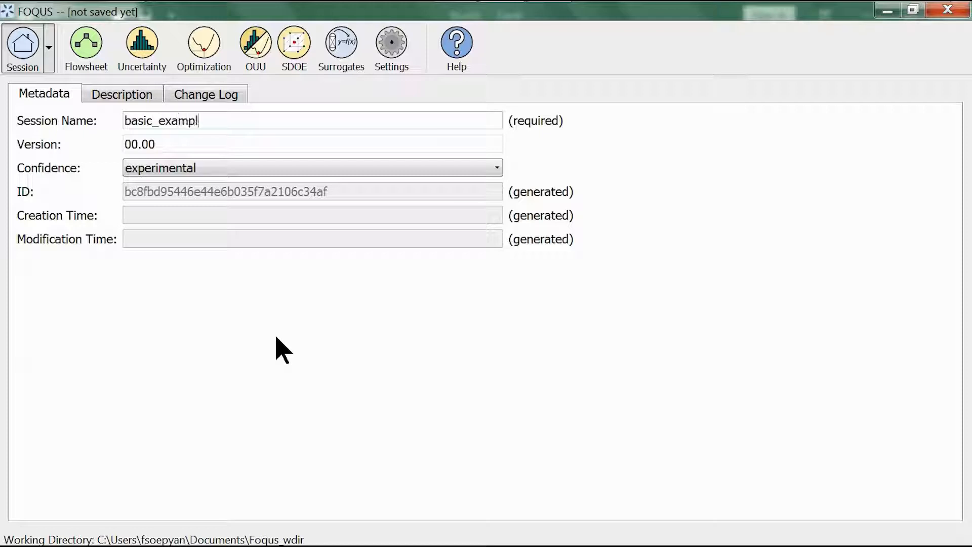
type("e")
key("ctrl+s")
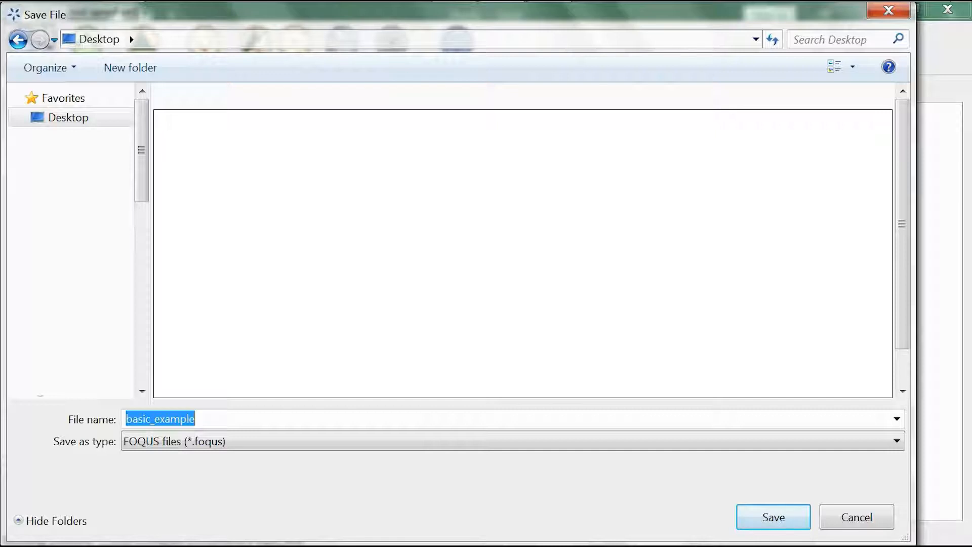
key("Return")
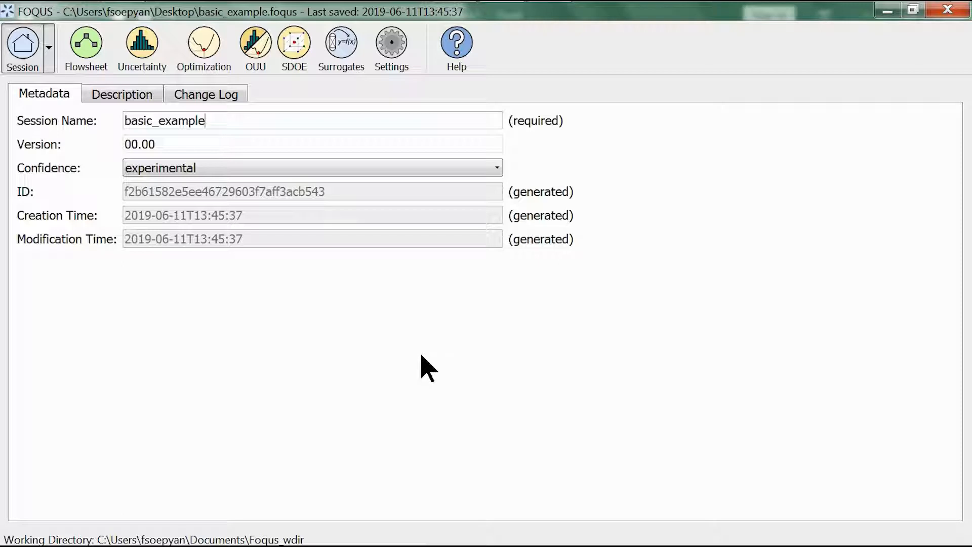
left_click(87, 45)
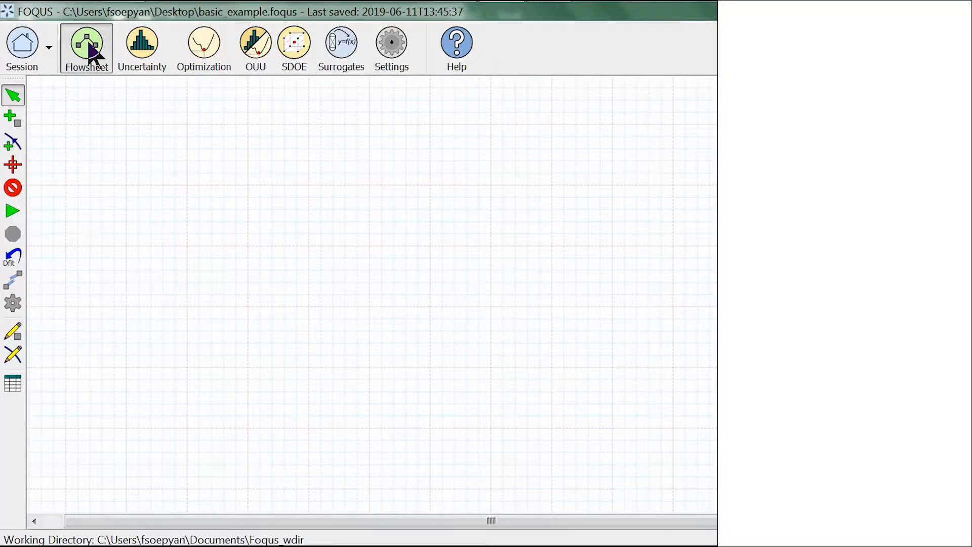
- Add a node named "something" to the empty flowsheet
left_click(16, 123)
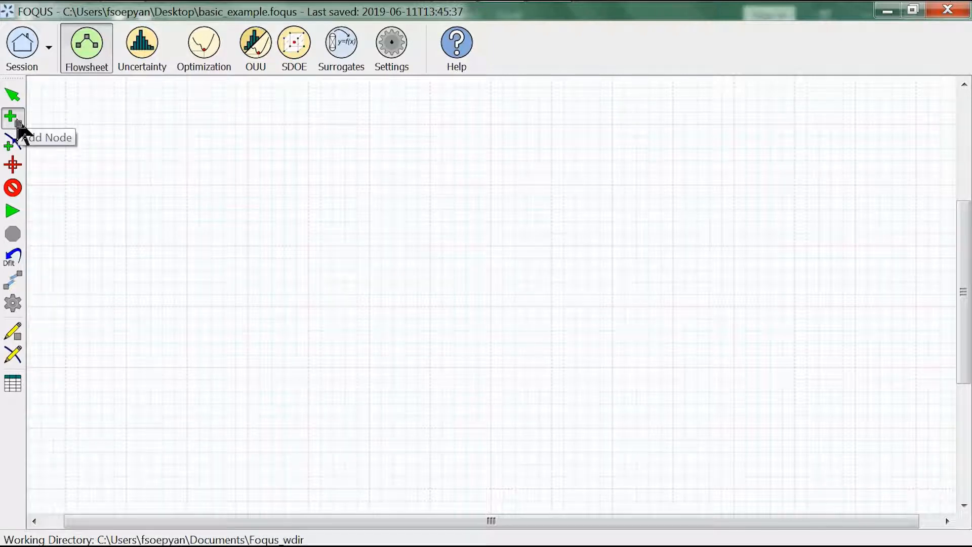
left_click(259, 190)
type("something")
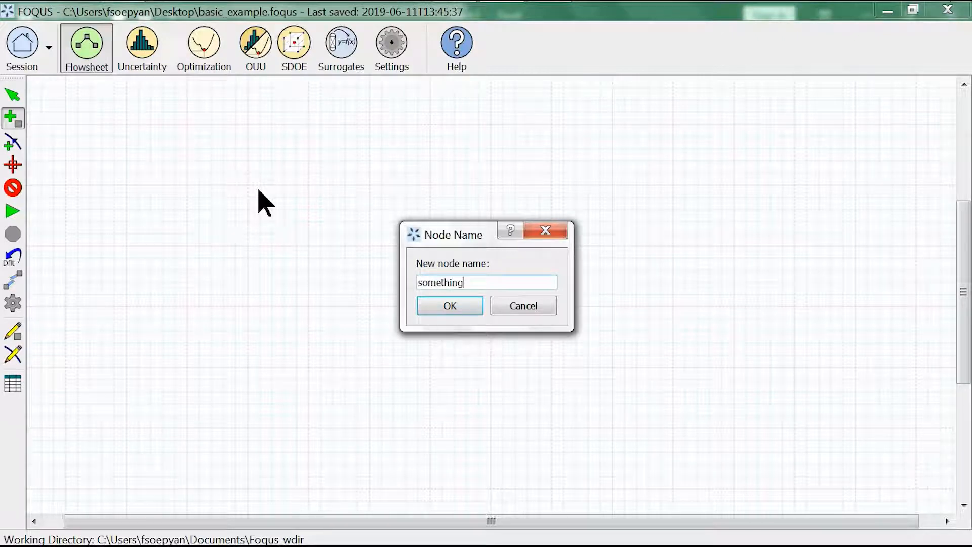
key("Return")
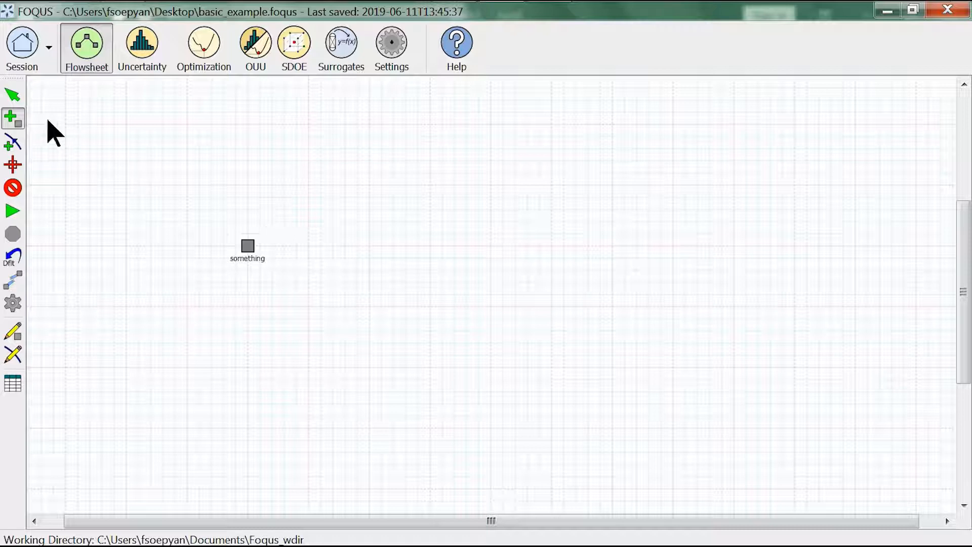
- Select the node "something" and delete it from the flowsheet
left_click(17, 94)
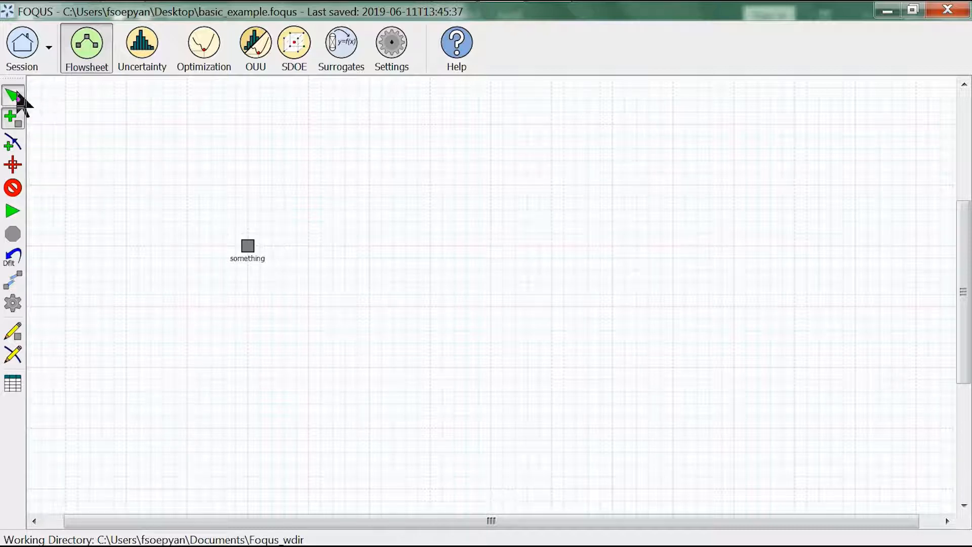
left_click(247, 250)
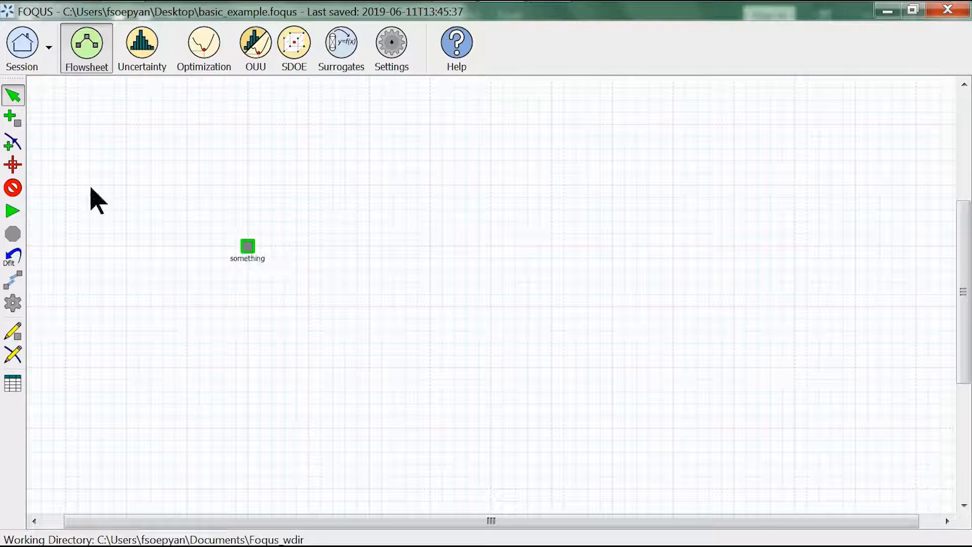
left_click(20, 190)
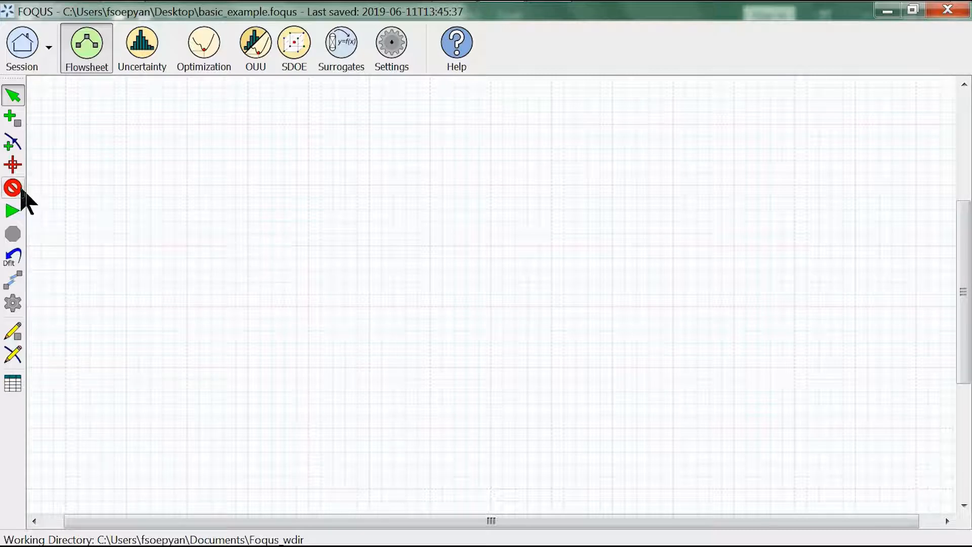
- Add a node named "example" to the flowsheet
left_click(13, 122)
left_click(250, 248)
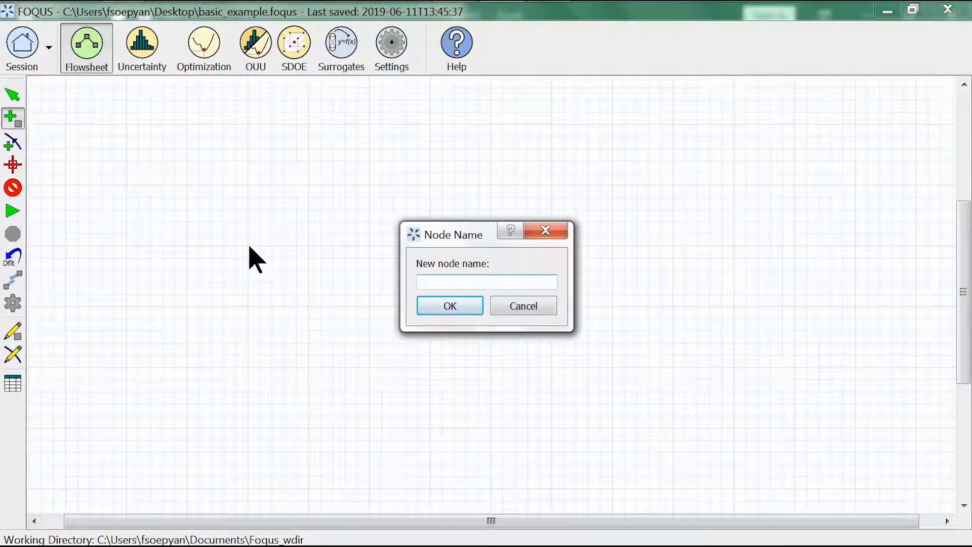
type("example")
key("Return")
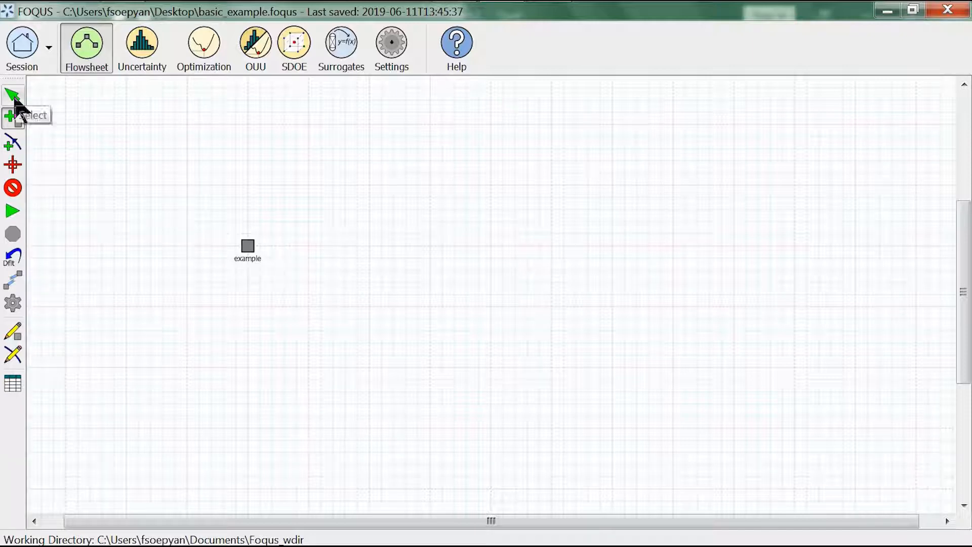
left_click(422, 191)
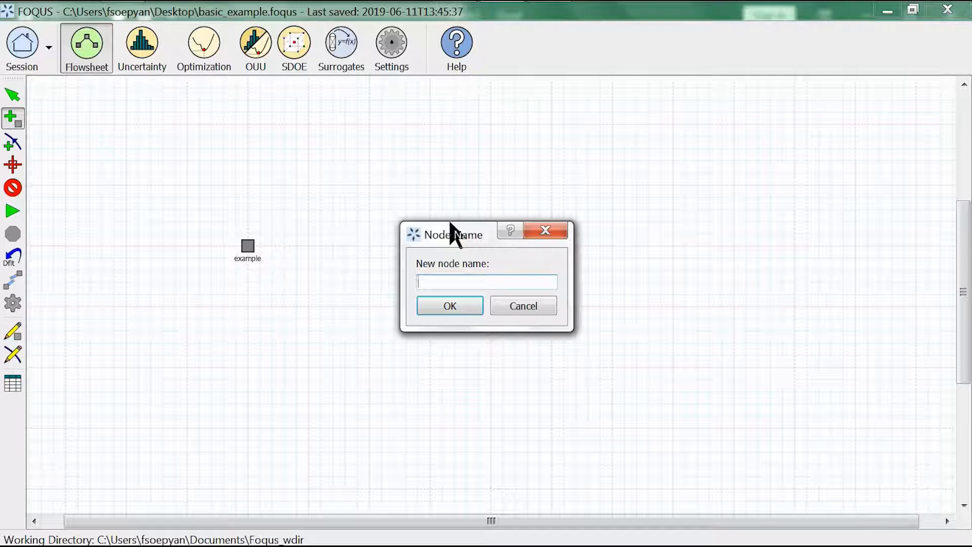
left_click(526, 310)
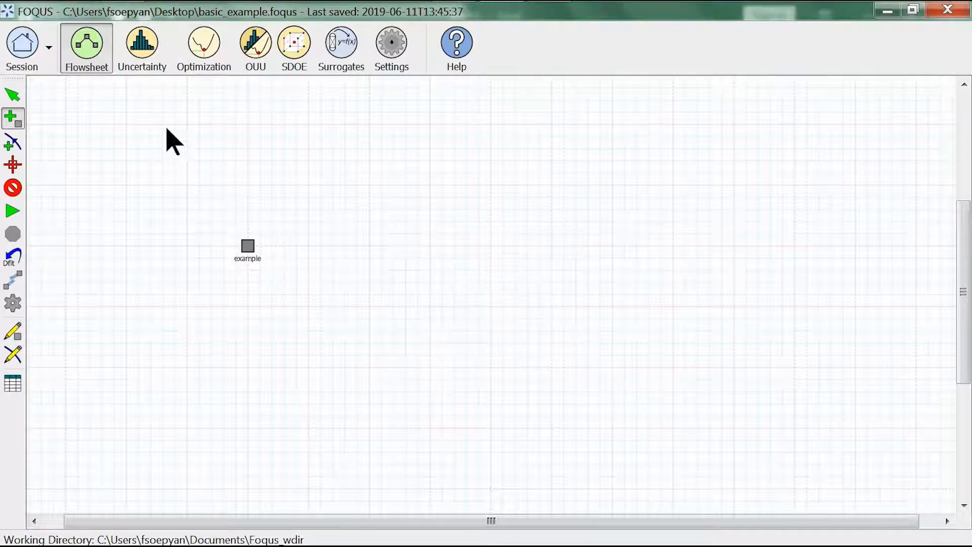
- Select the "example" node and open it in the node editor
left_click(21, 99)
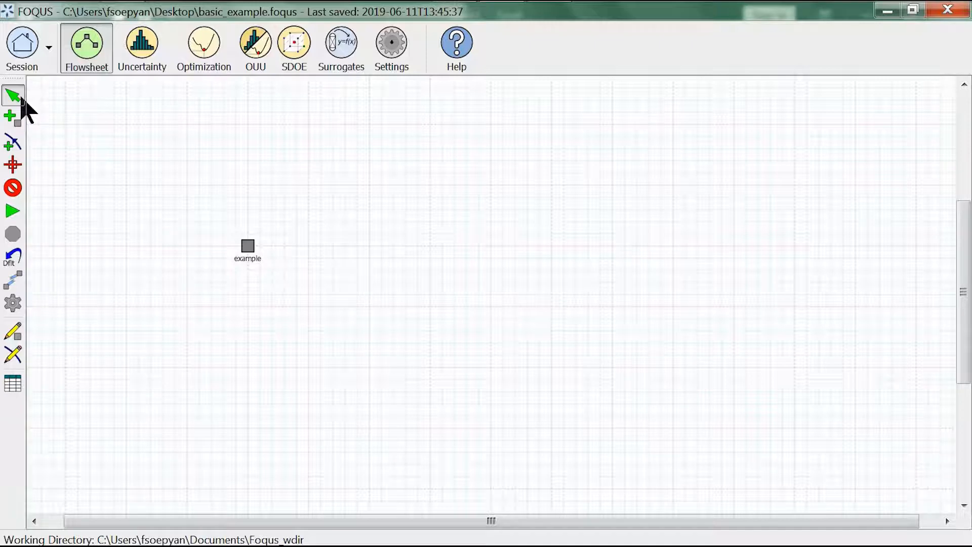
left_click(250, 254)
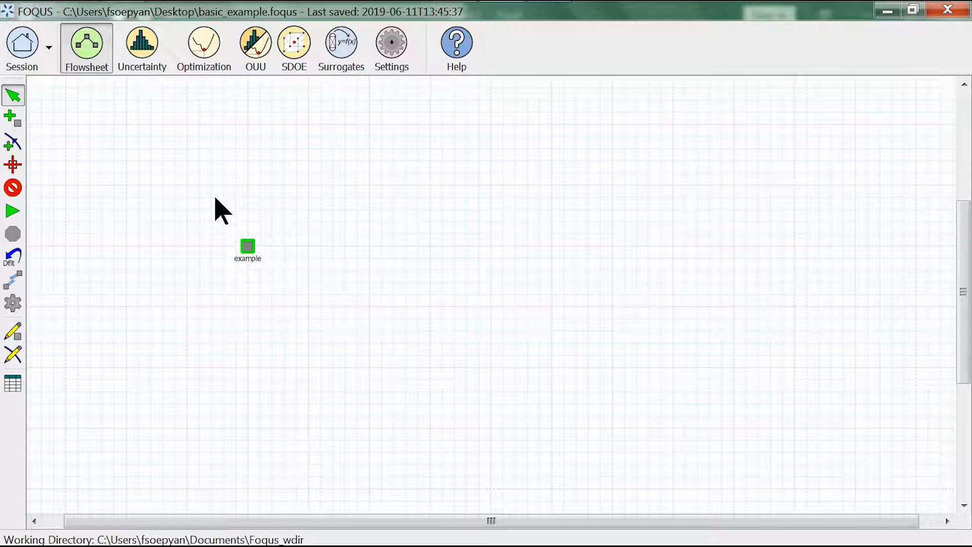
left_click(13, 165)
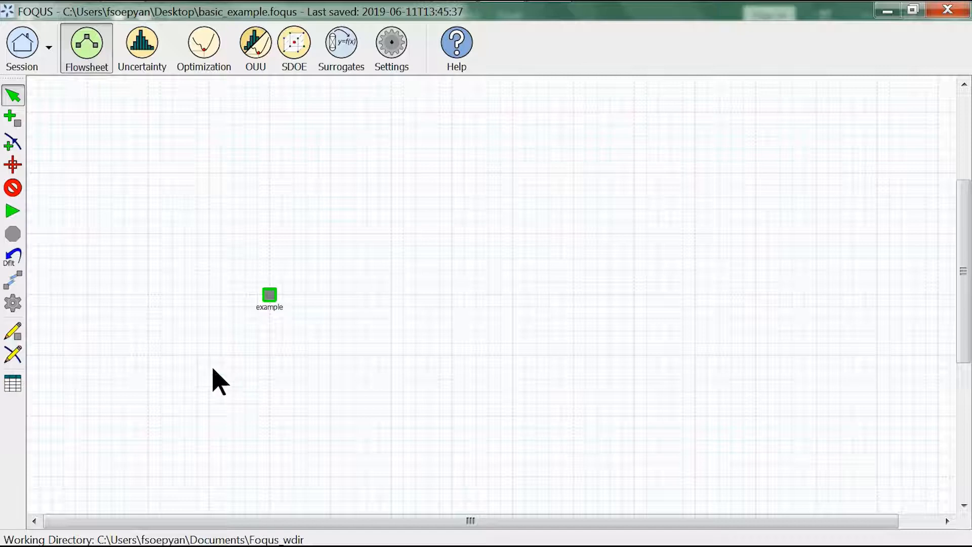
left_click(22, 335)
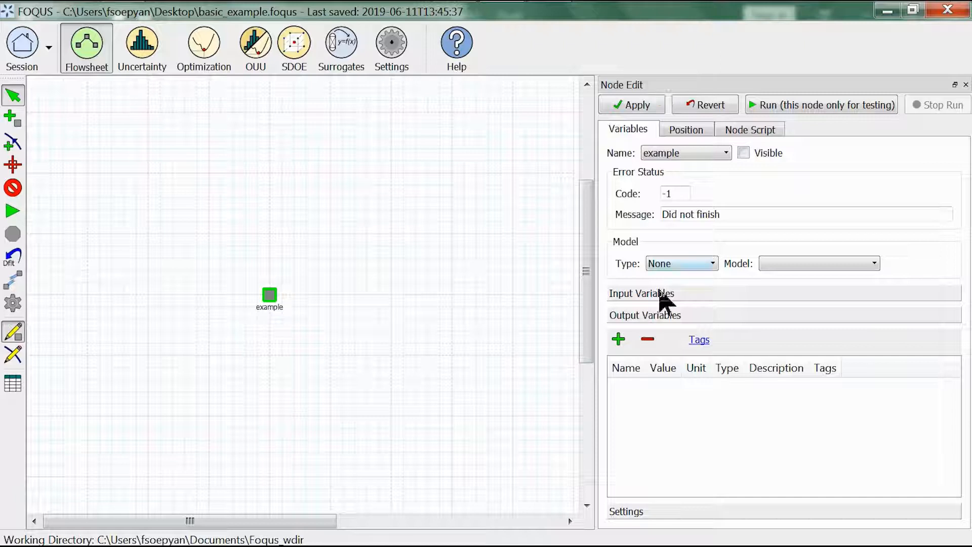
- Add two input variables named x1 and x2 to the "example" node
left_click(662, 295)
left_click(618, 317)
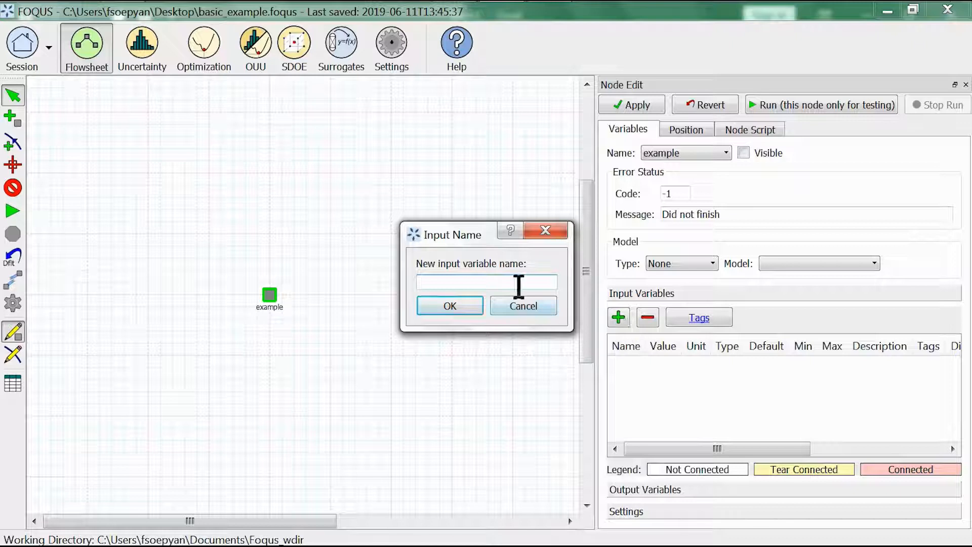
type("x1")
key("Return")
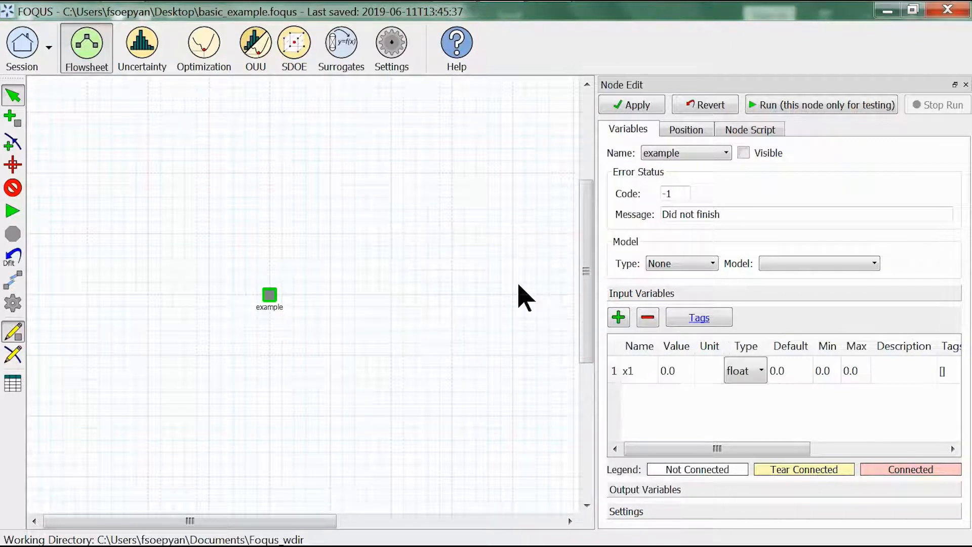
left_click(619, 317)
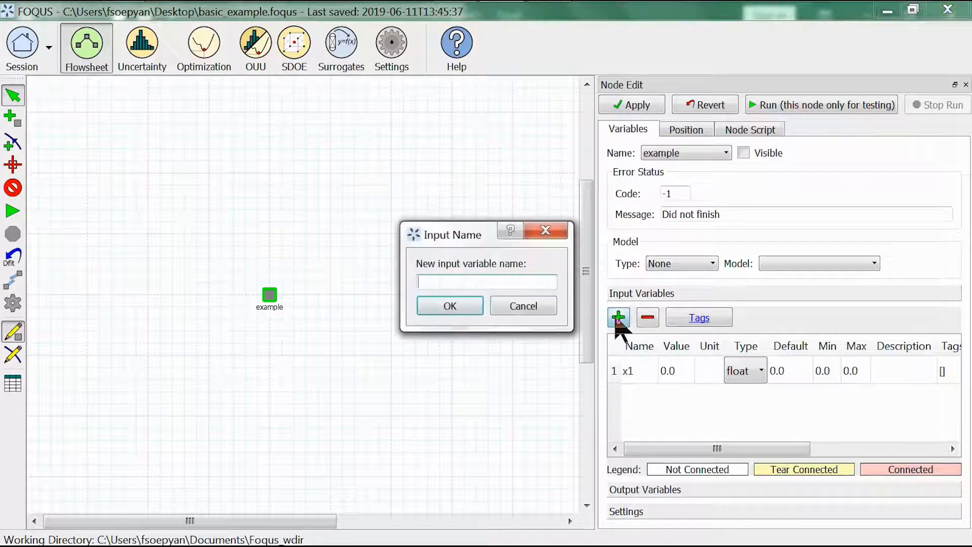
type("x2")
key("Return")
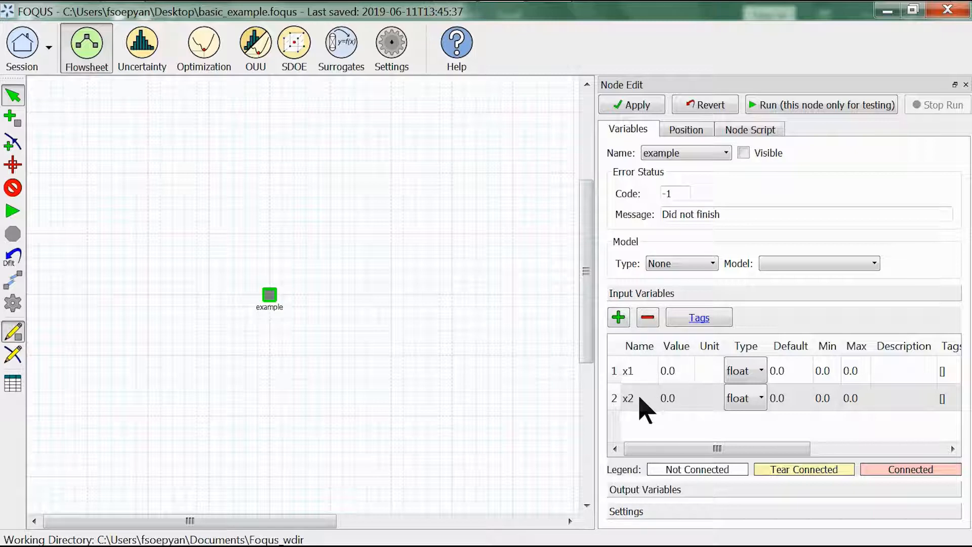
- Remove the input variable x2 from the node and add it again under the same name
left_click(641, 405)
left_click(647, 319)
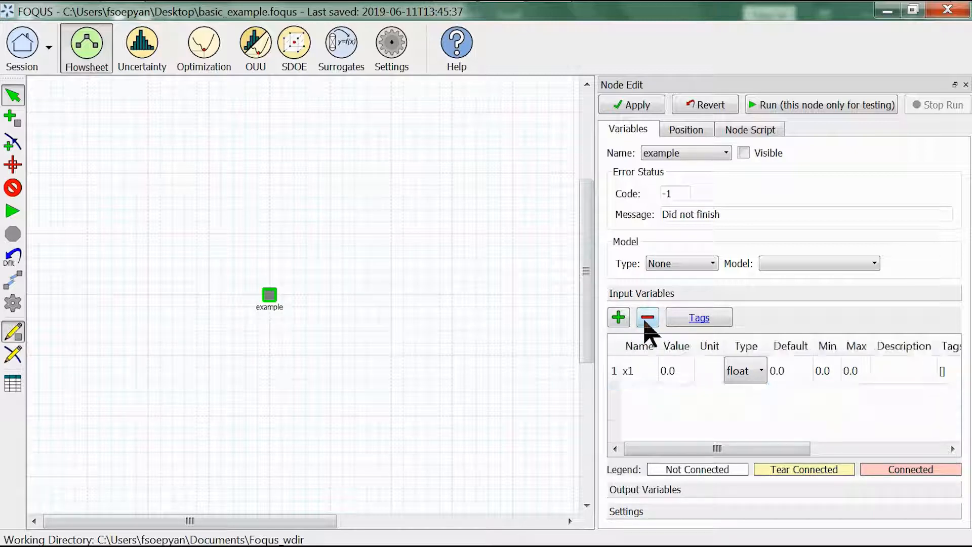
left_click(618, 321)
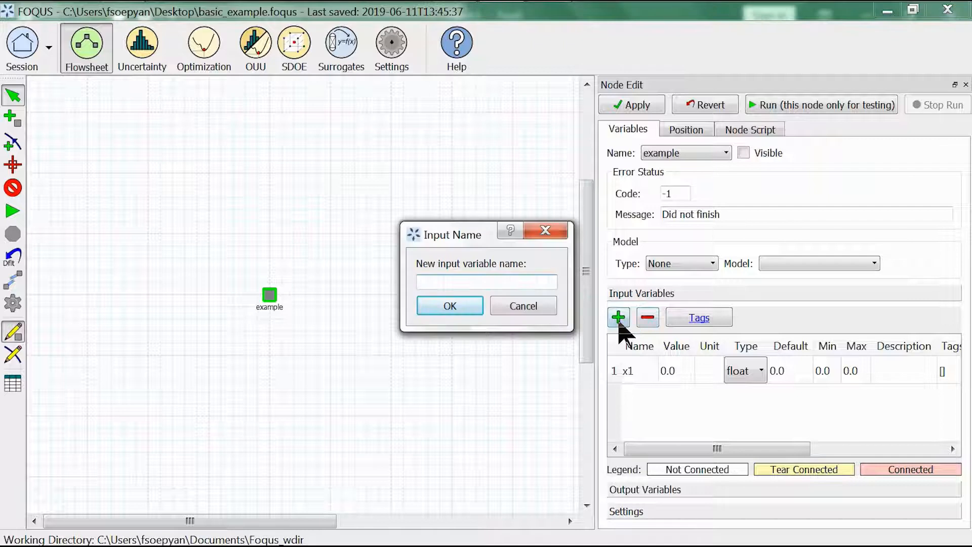
type("x2")
key("Return")
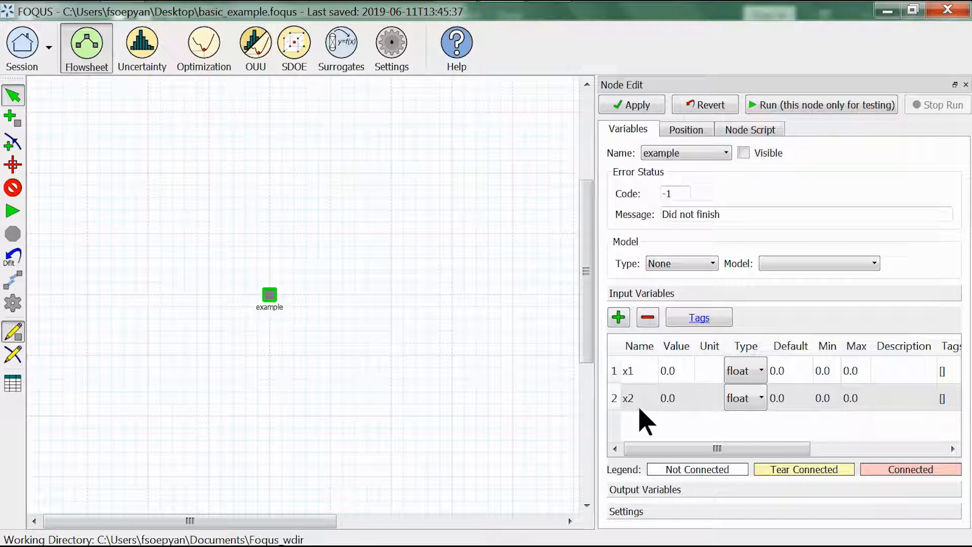
- Set the default value of input x1 to 3 and of input x2 to 4
left_click(786, 371)
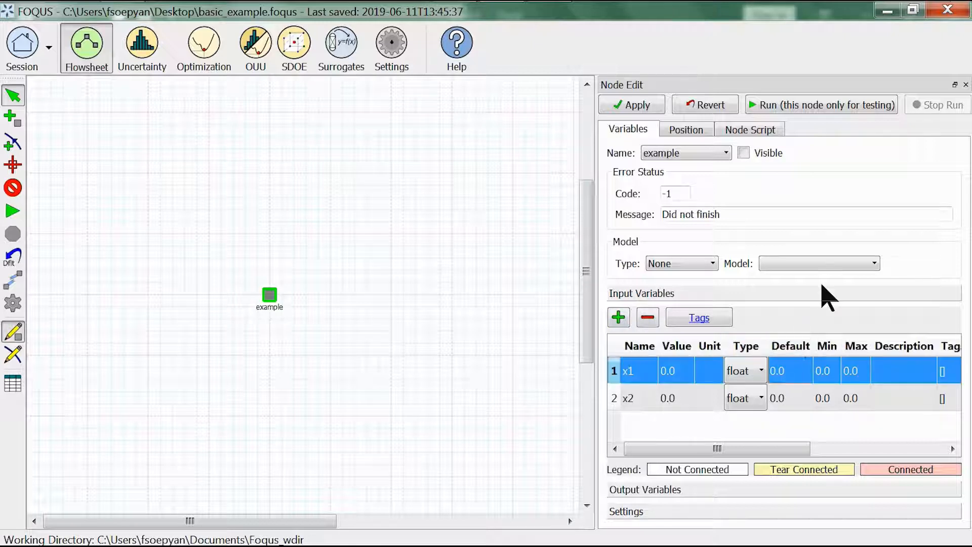
type("3")
key("Down")
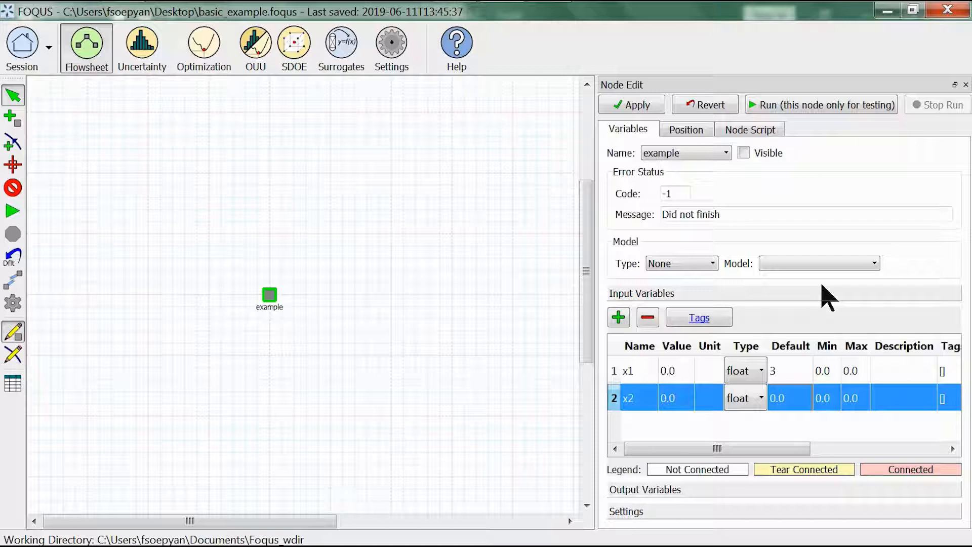
type("4")
- Set the minimum to -10 and the maximum to 10 for both input variables x1 and x2
key("Up")
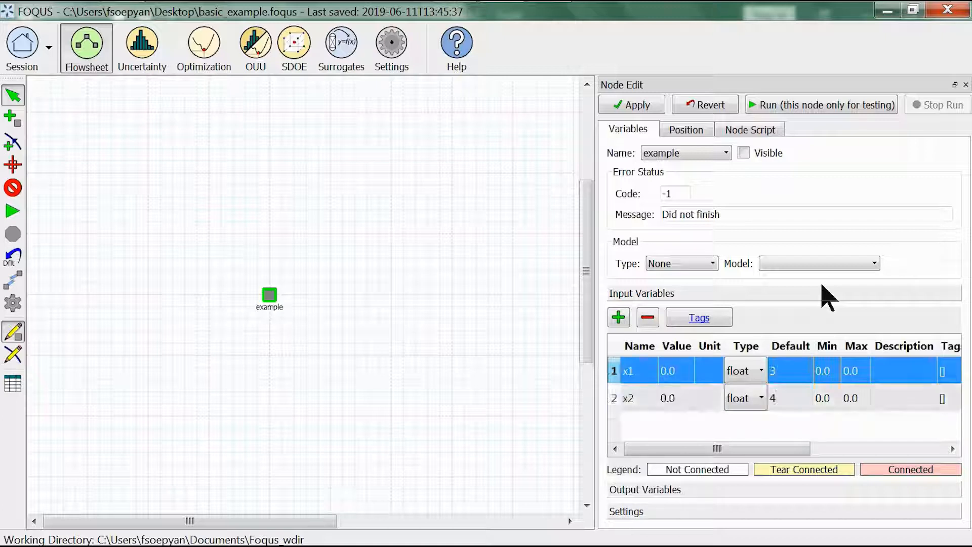
key("Right")
type("-10")
key("Tab")
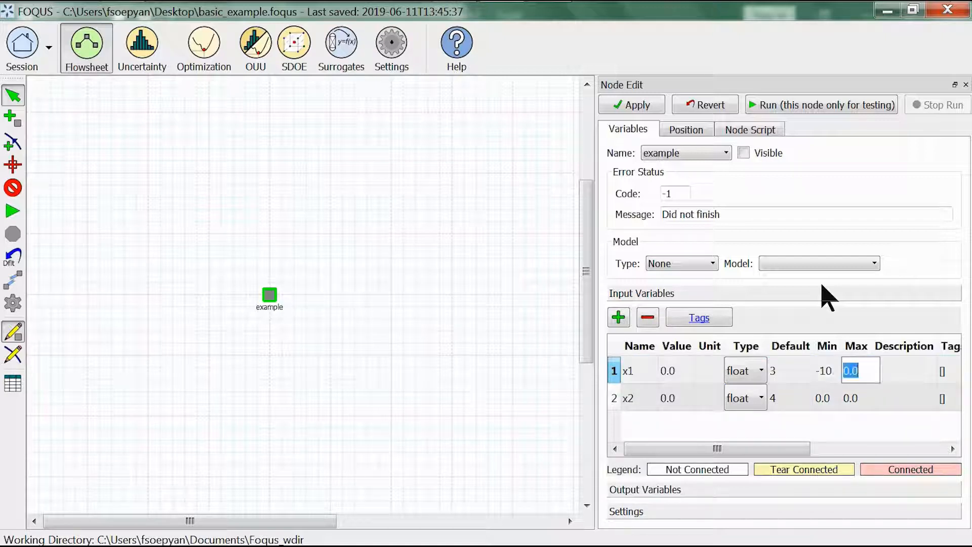
type("10")
key("Down")
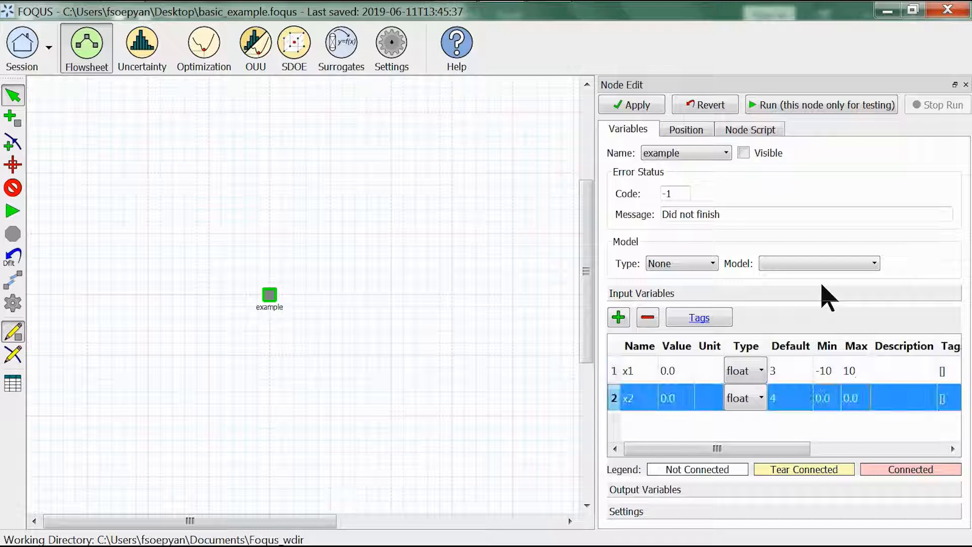
key("Left")
type("-")
type("10")
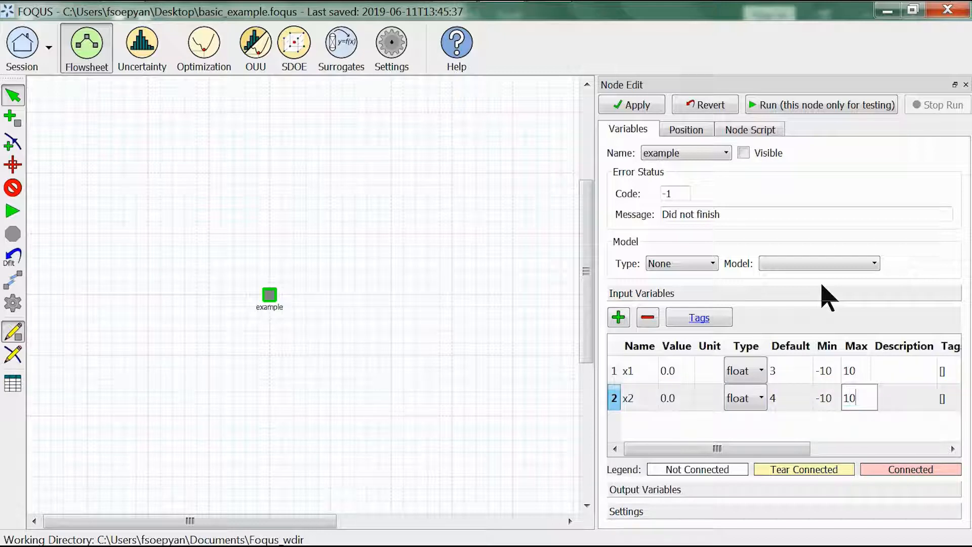
key("Return")
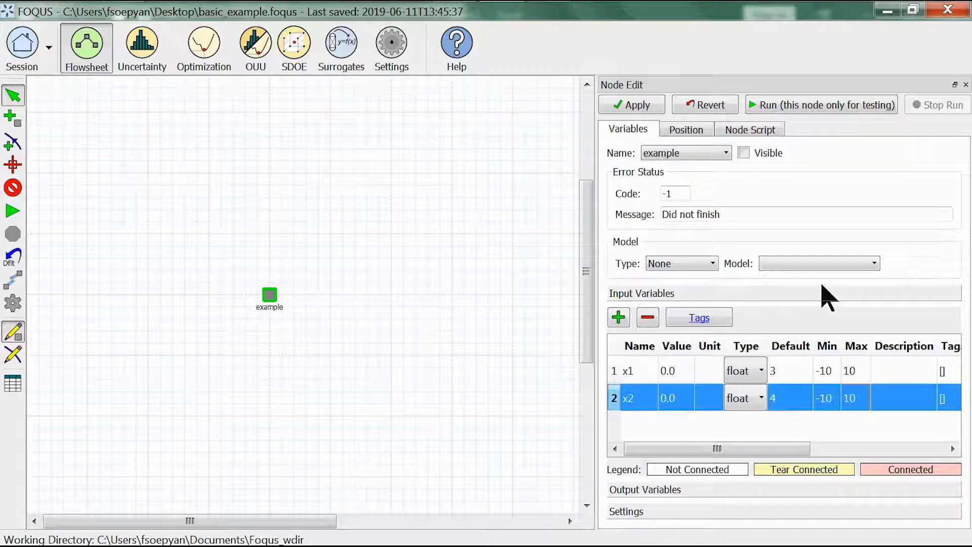
- Add two output variables named y1 and y2 to the "example" node and review the input and output variable lists
left_click(692, 492)
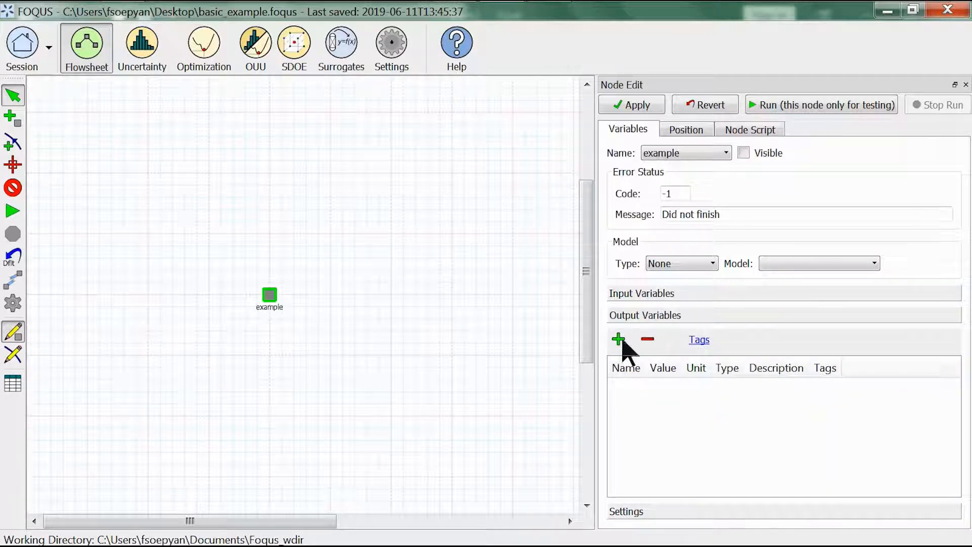
left_click(618, 339)
type("y1")
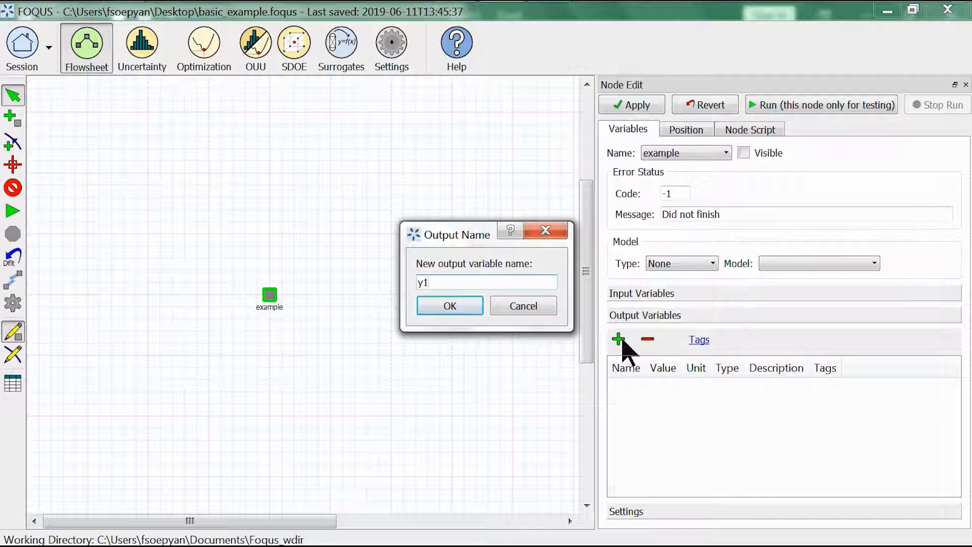
key("Return")
left_click(619, 339)
type("y")
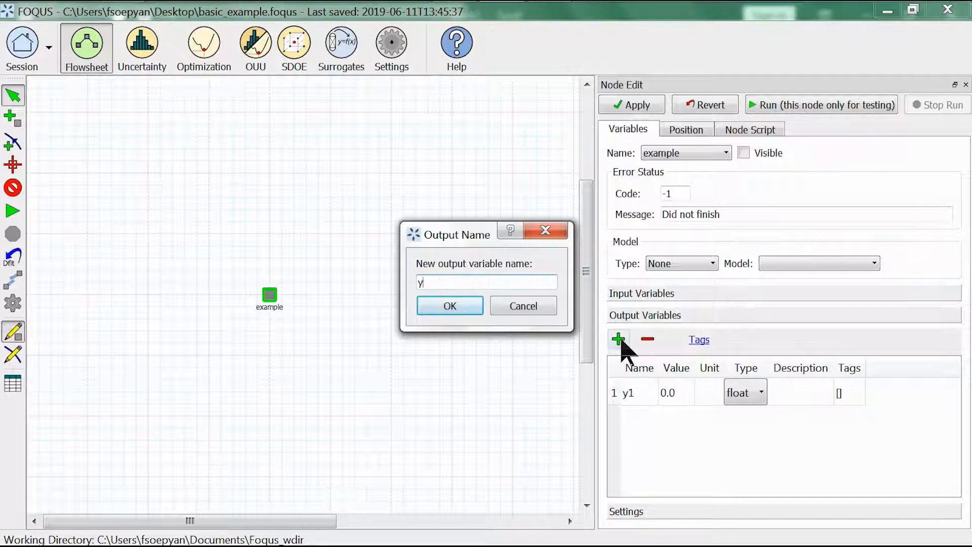
type("2")
key("Return")
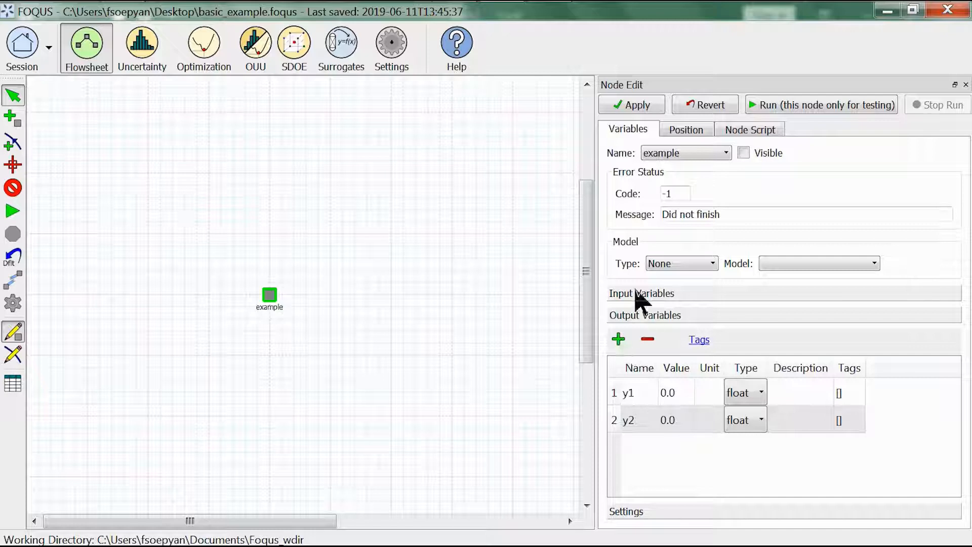
left_click(635, 294)
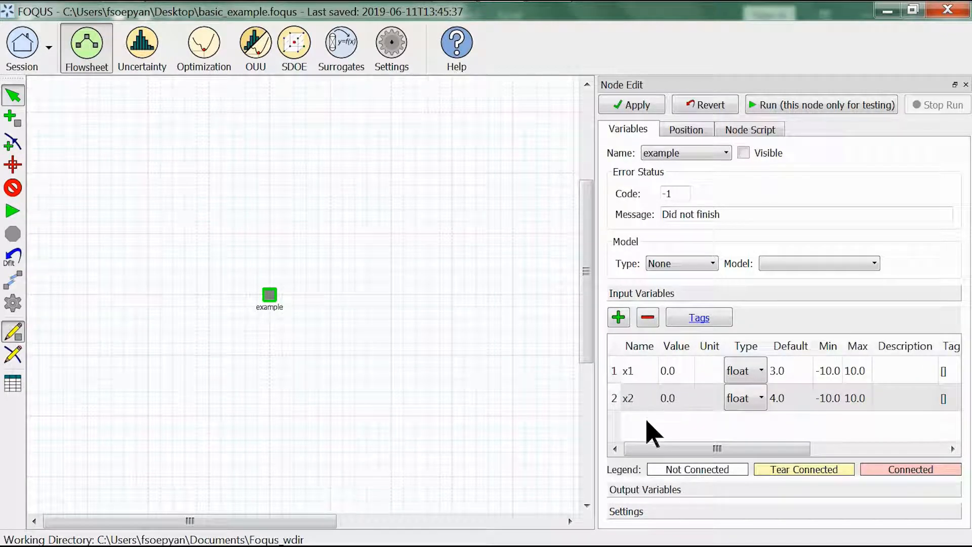
left_click(647, 488)
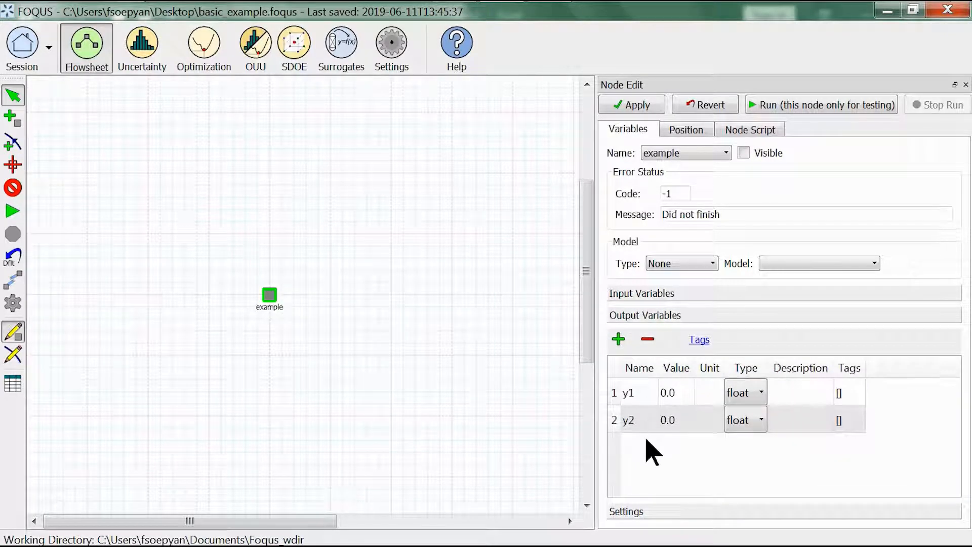
- For the node script, look up output y1 of the "example" node in the Variable Explorer and copy its reference f["y1"]
left_click(750, 130)
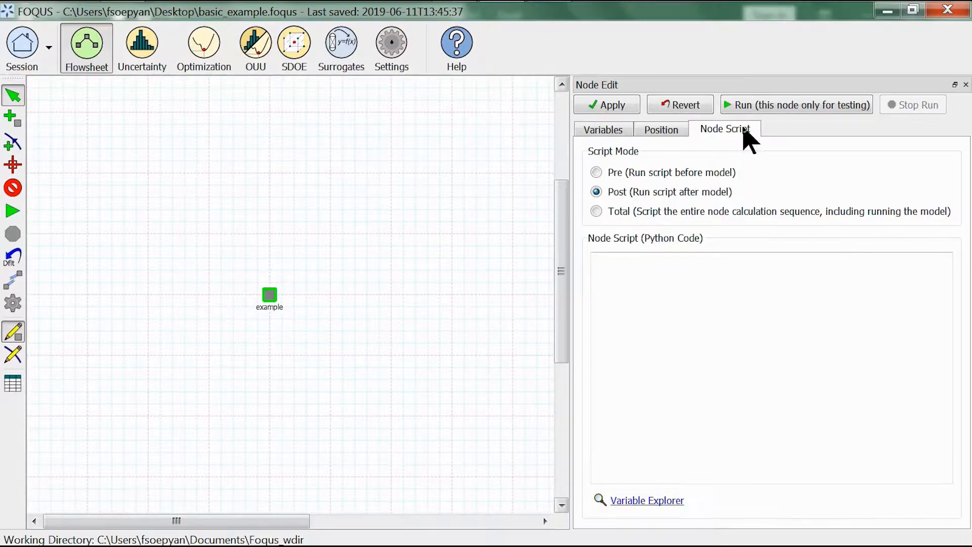
left_click(667, 274)
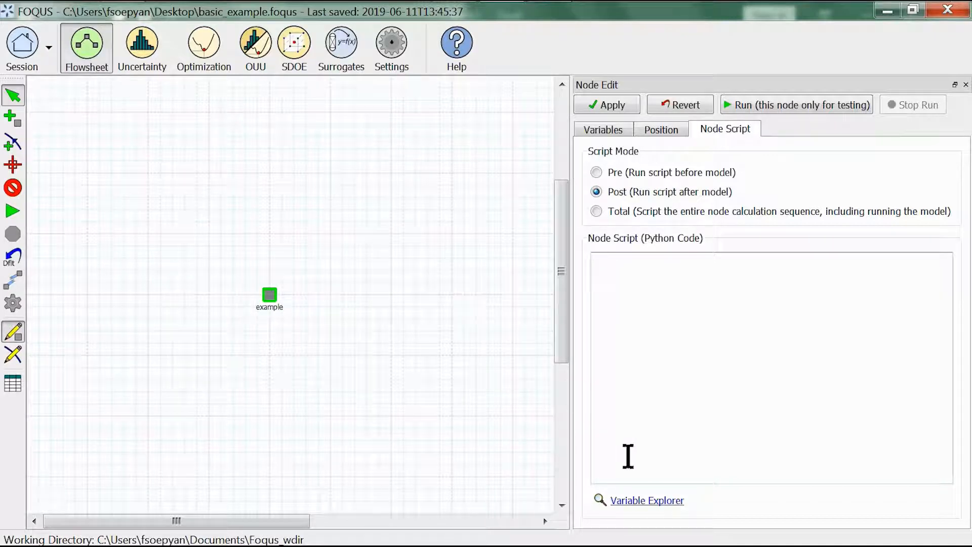
left_click(631, 502)
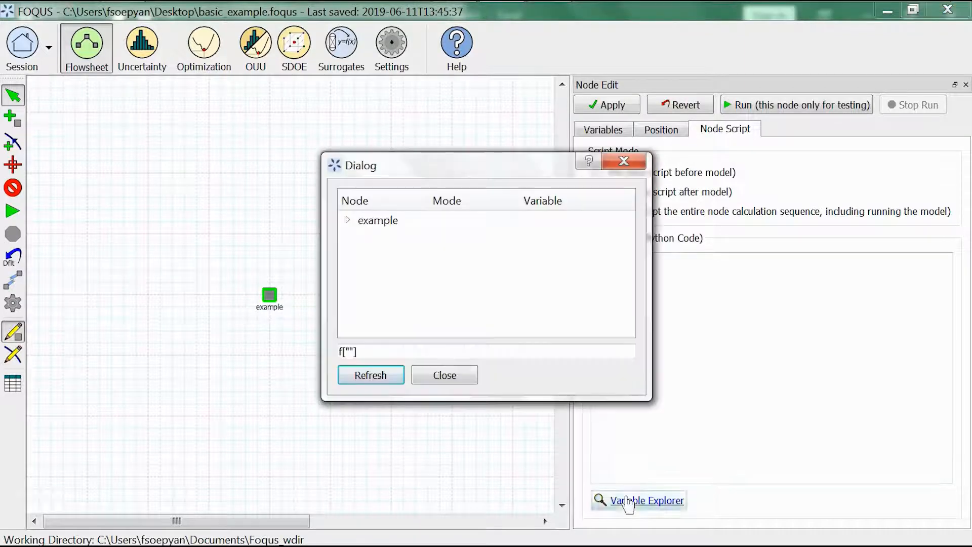
left_click(348, 220)
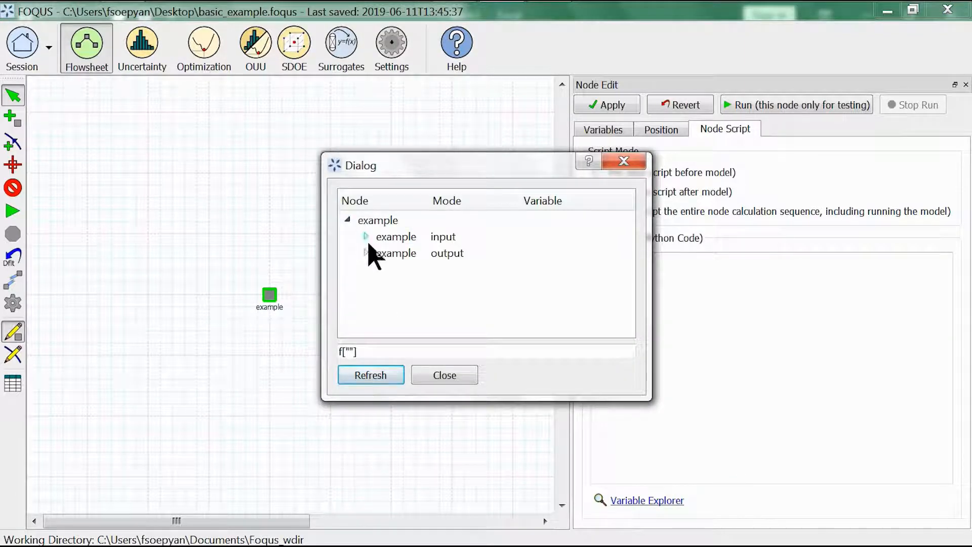
left_click(365, 236)
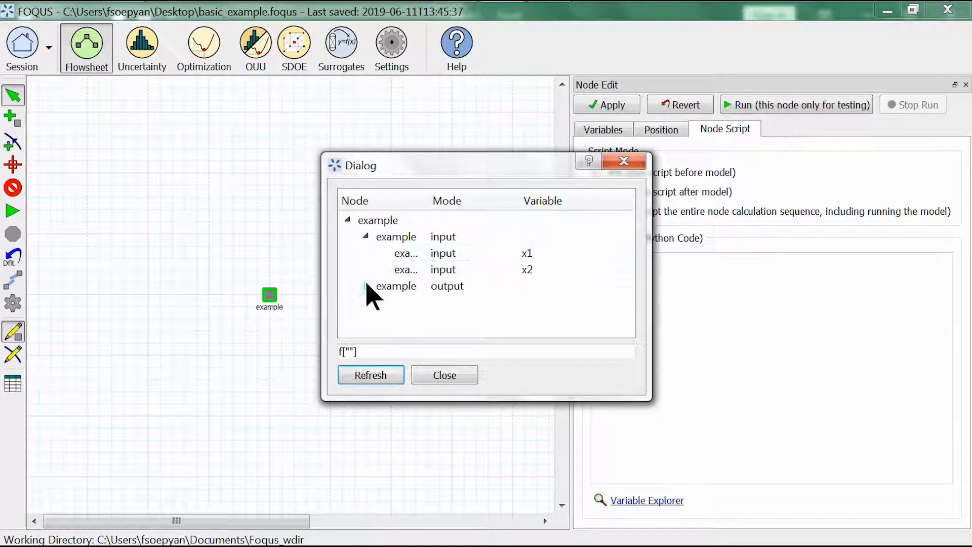
left_click_drag(431, 200, 464, 200)
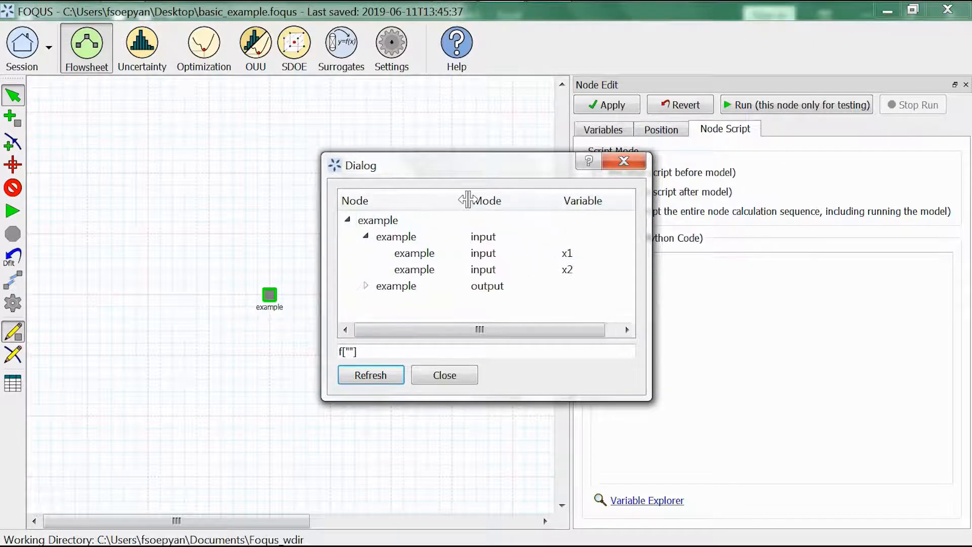
left_click(366, 287)
scroll(478, 286, "down", 1)
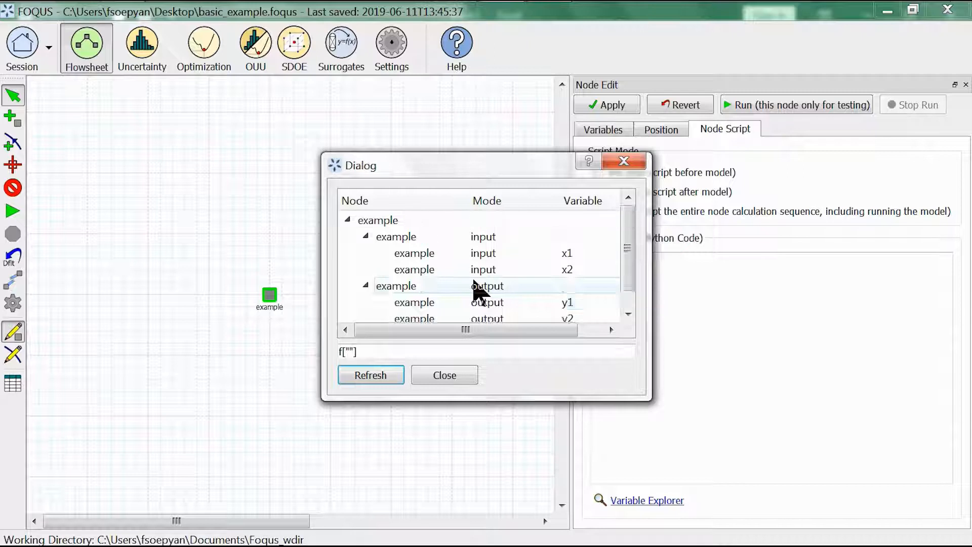
left_click(463, 285)
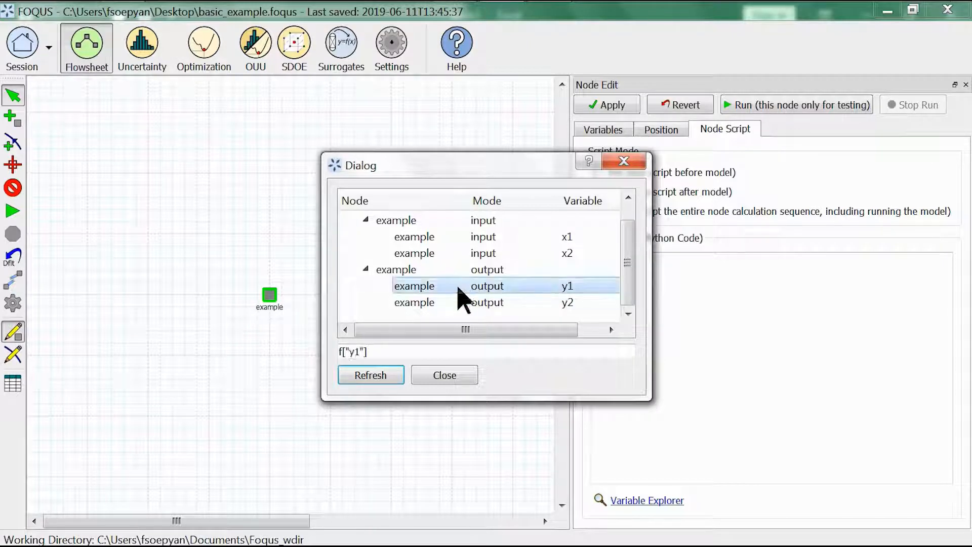
left_click_drag(377, 353, 336, 361)
key("ctrl+c")
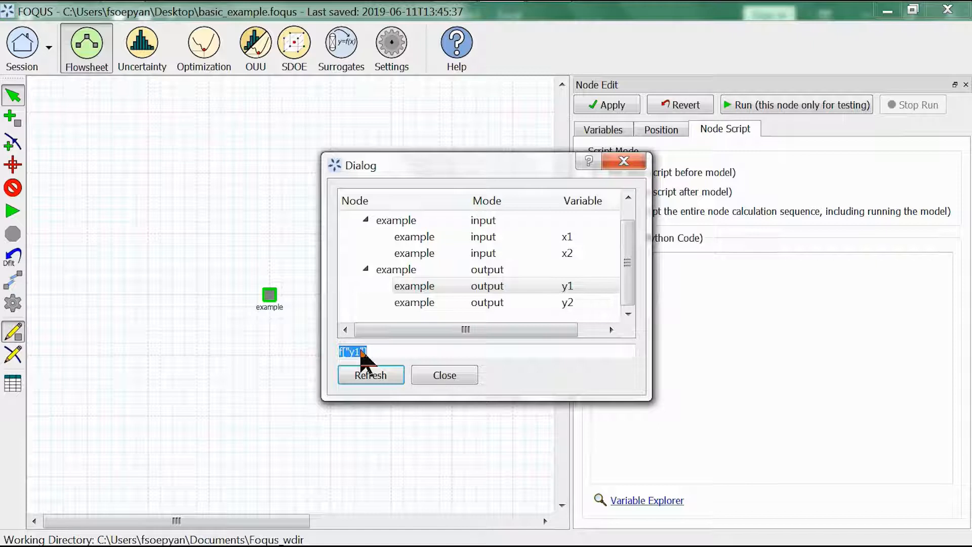
left_click(623, 161)
- Start the node script's first line with the copied reference, followed by the coefficient: f["y1"] = 2 *
left_click(618, 272)
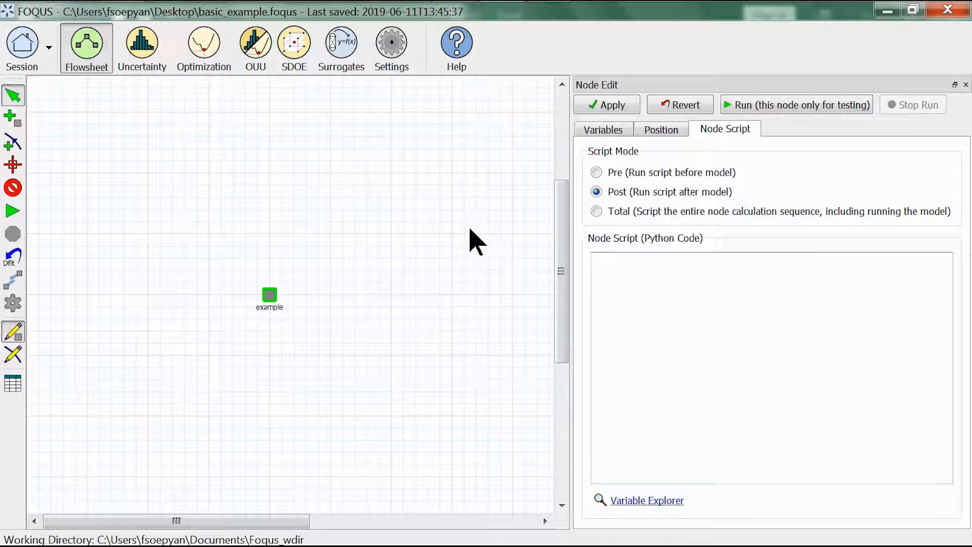
key("ctrl+v")
type("= 2 *")
- Copy the reference x["x1"] of input x1 from the Variable Explorer and append it to the first script line
left_click(656, 501)
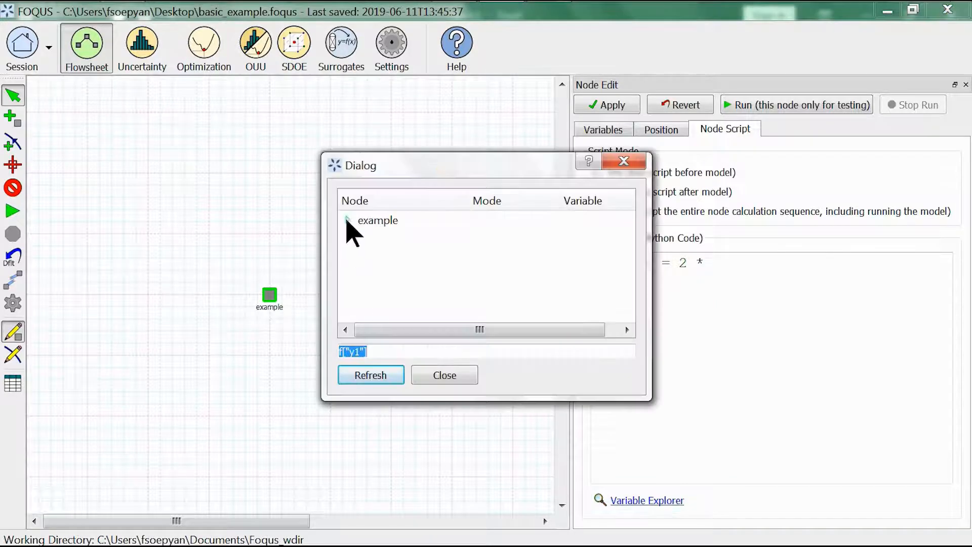
left_click(347, 220)
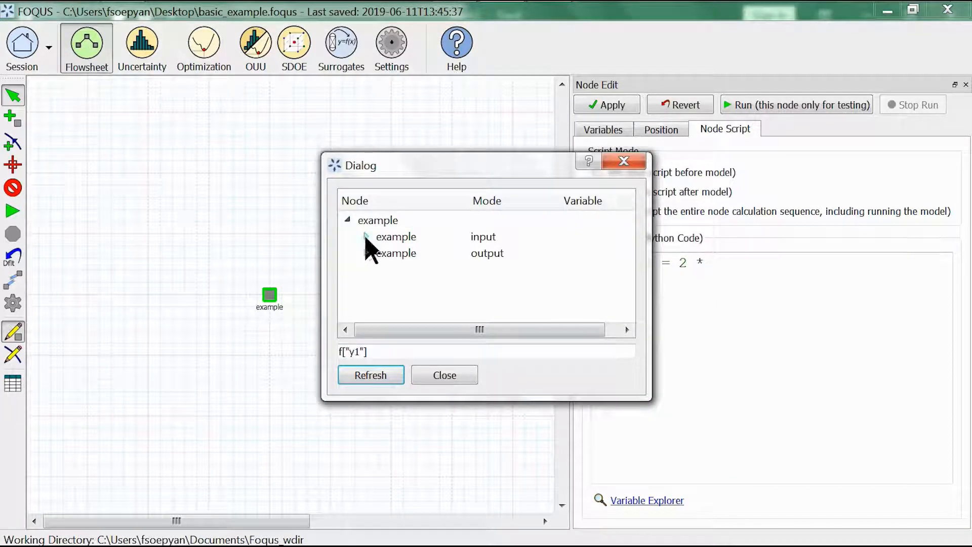
left_click(364, 237)
left_click(452, 255)
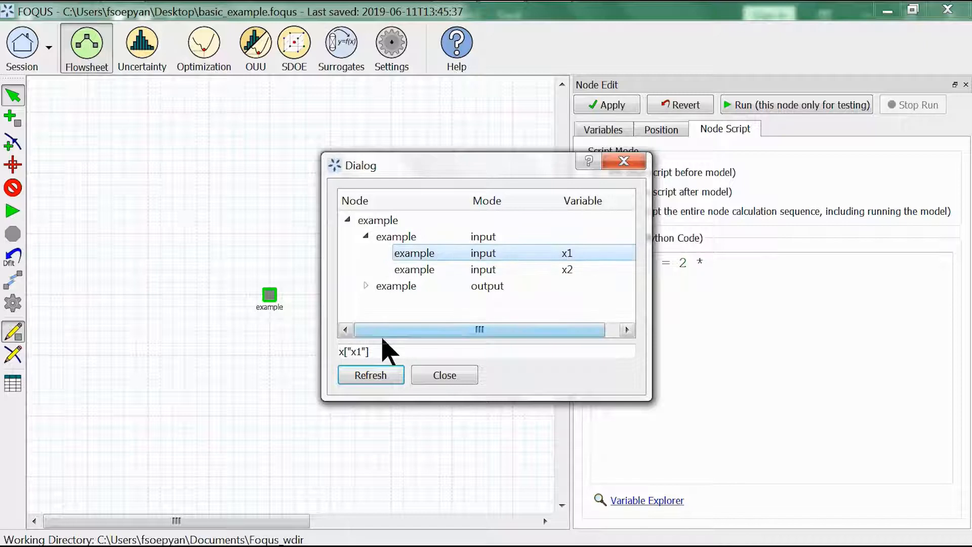
left_click_drag(372, 352, 338, 352)
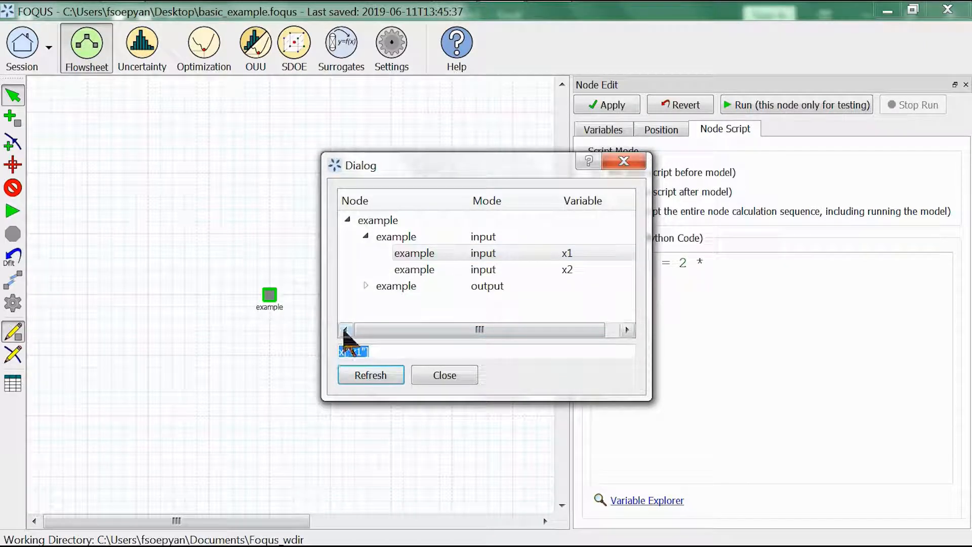
right_click(353, 351)
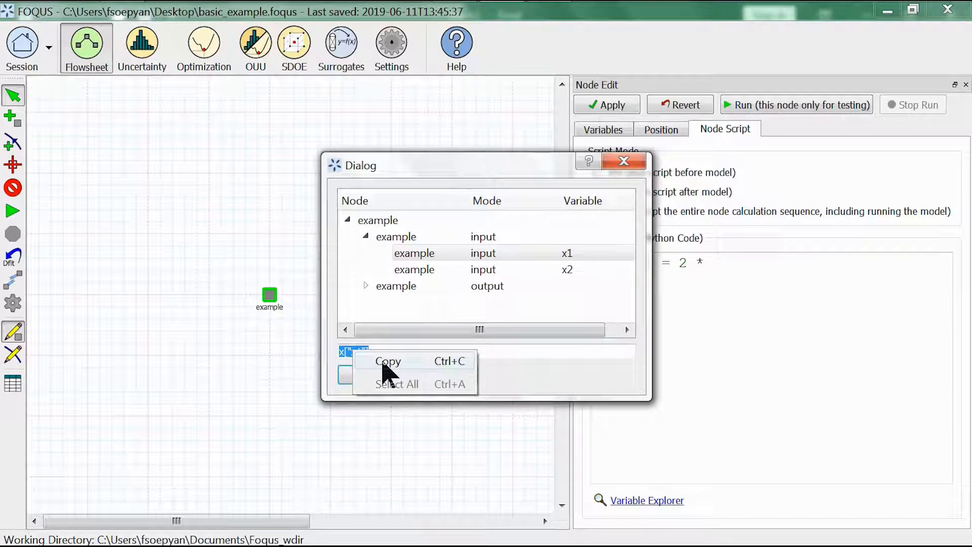
left_click(386, 362)
left_click(386, 373)
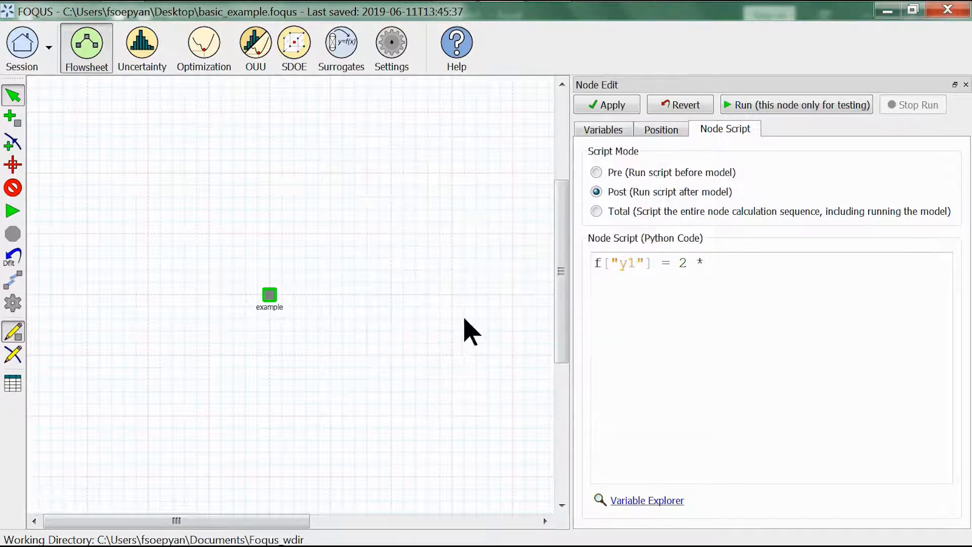
left_click(737, 268)
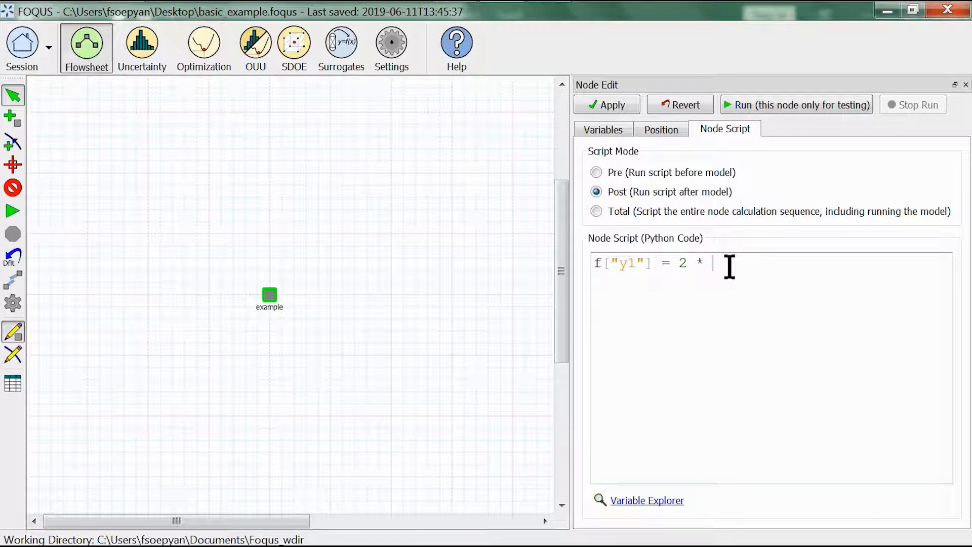
right_click(717, 267)
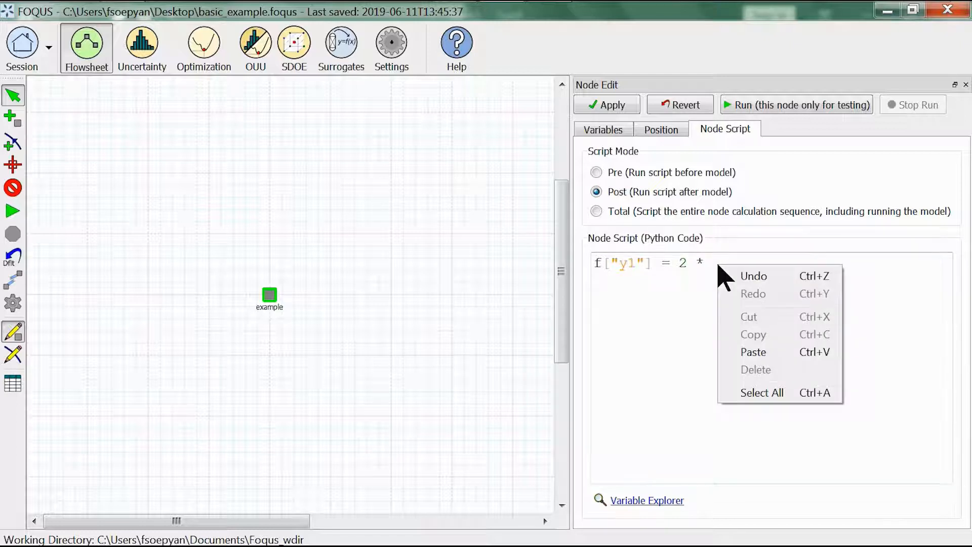
left_click(728, 350)
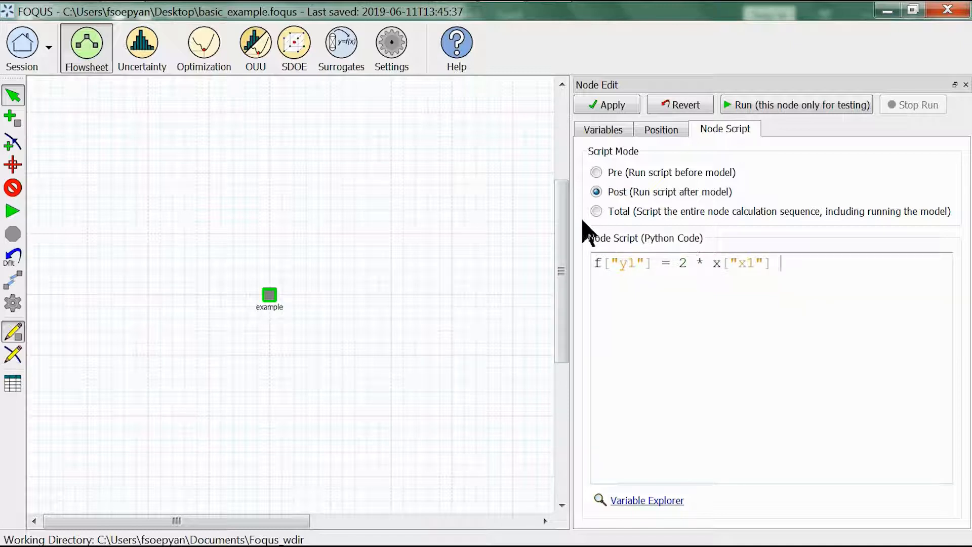
key("Left")
key("Left")
key("Left")
key("Left")
key("Left")
key("Left")
key("shift+Right")
key("Right")
key("shift+Right")
key("shift+Right")
key("shift+Right")
key("shift+Right")
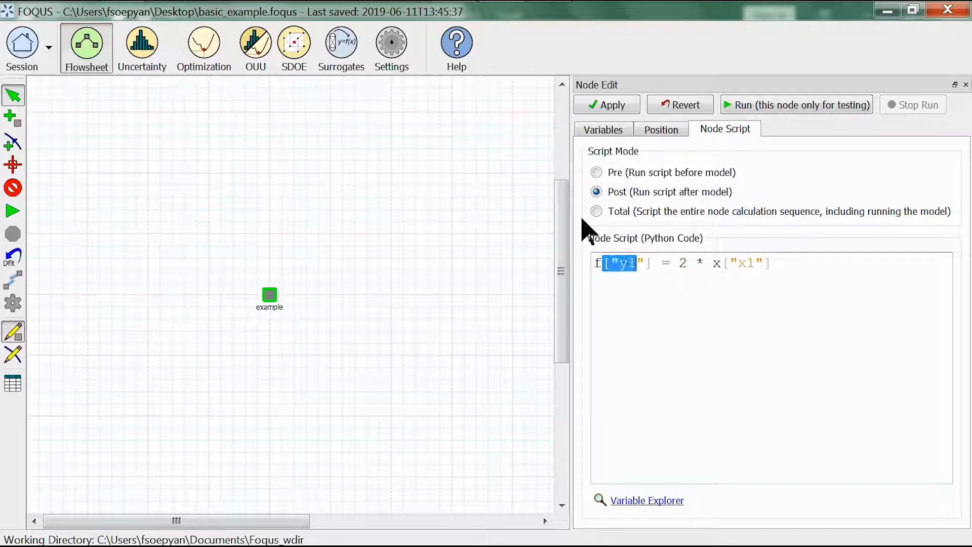
key("shift+Right")
key("shift+Right")
key("Left")
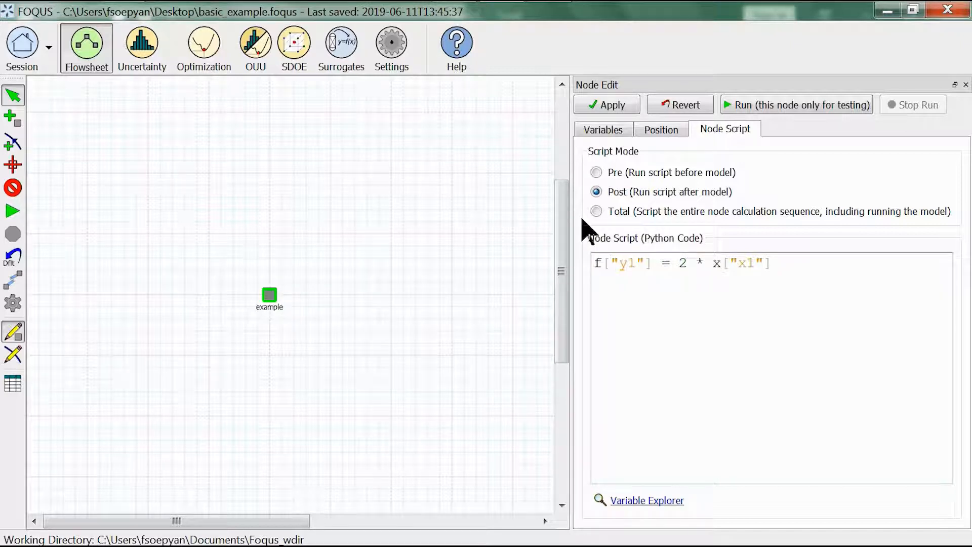
- Complete the y1 equation by appending + 3 * x["x2"] and begin a new script line
key("End")
type("+ 3 *")
type("x[]")
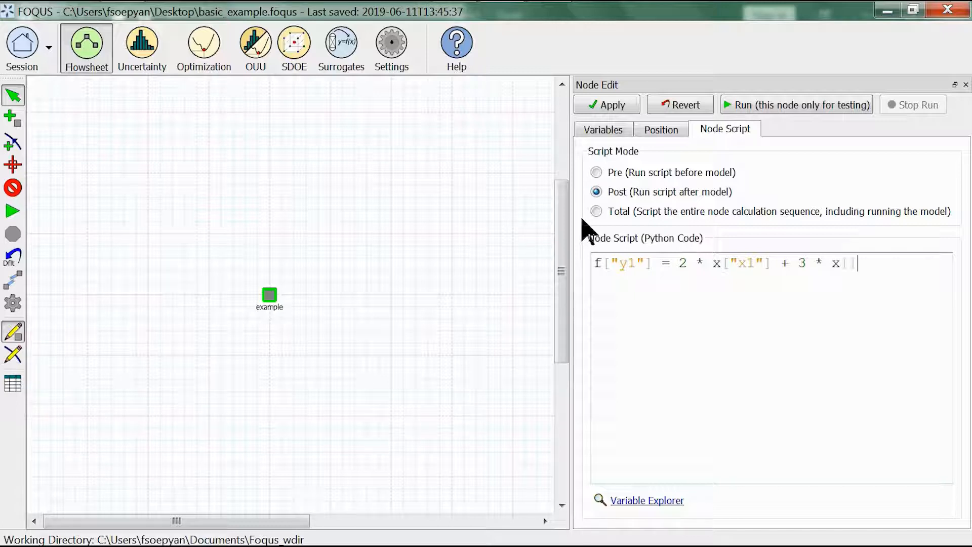
type("\"\"x2")
key("Right")
key("Right")
key("Return")
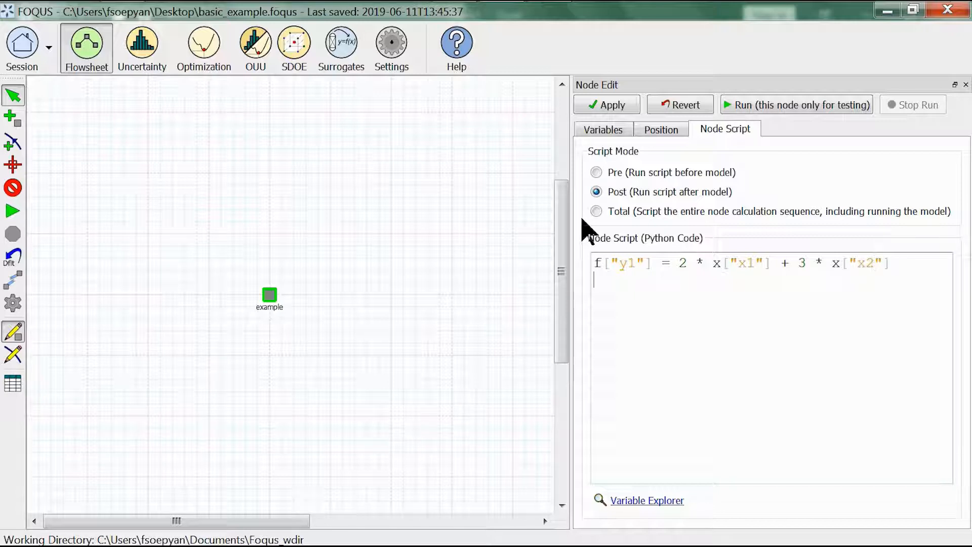
- Write the second script line as f['y2'] = 3 * x['x1'] + 5 * x['x2']
type("f['y2")
type(" = 3 * x[")
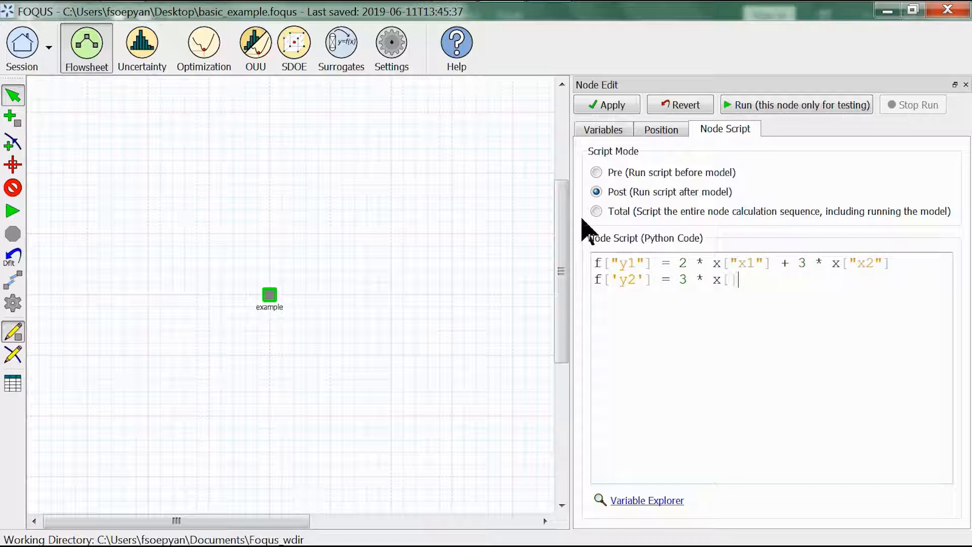
type("'x1'")
type("] +")
type(" 5 ")
type("* x")
type("[''")
type("x2")
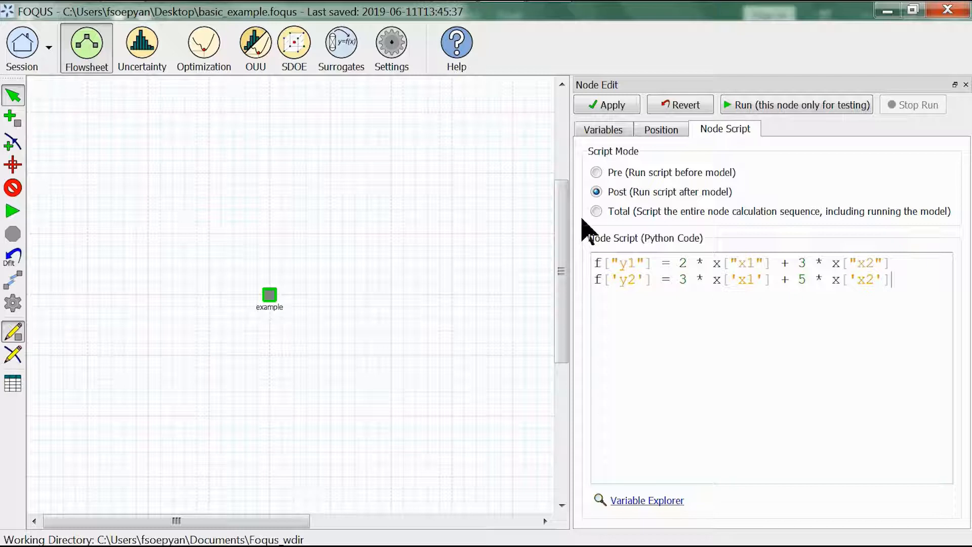
left_click(581, 218)
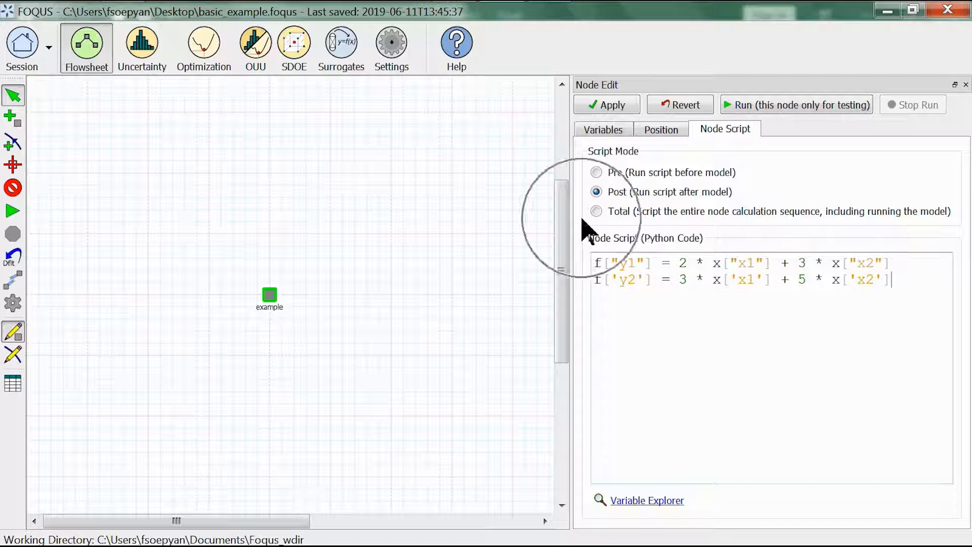
- Save the current session under its existing file name, leaving the change log entry empty
left_click(48, 47)
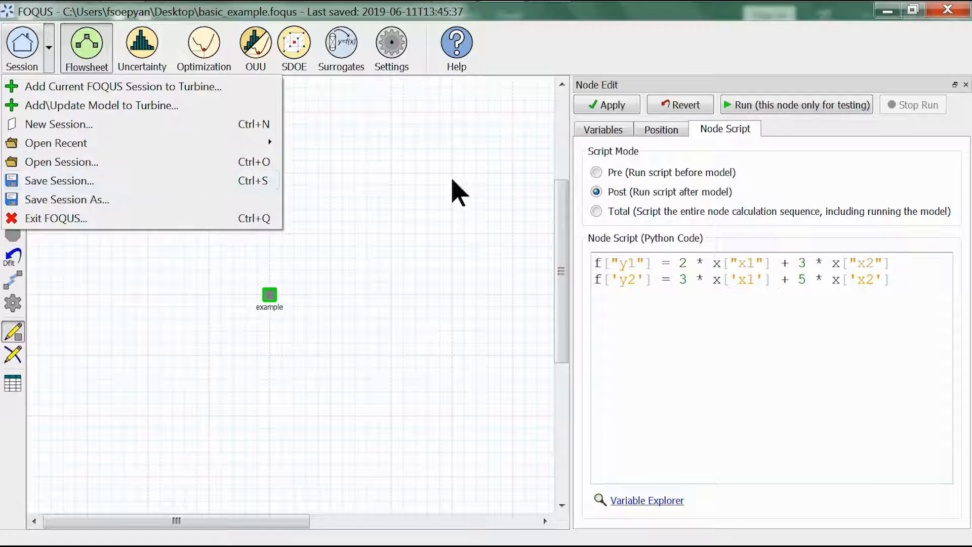
left_click(663, 271)
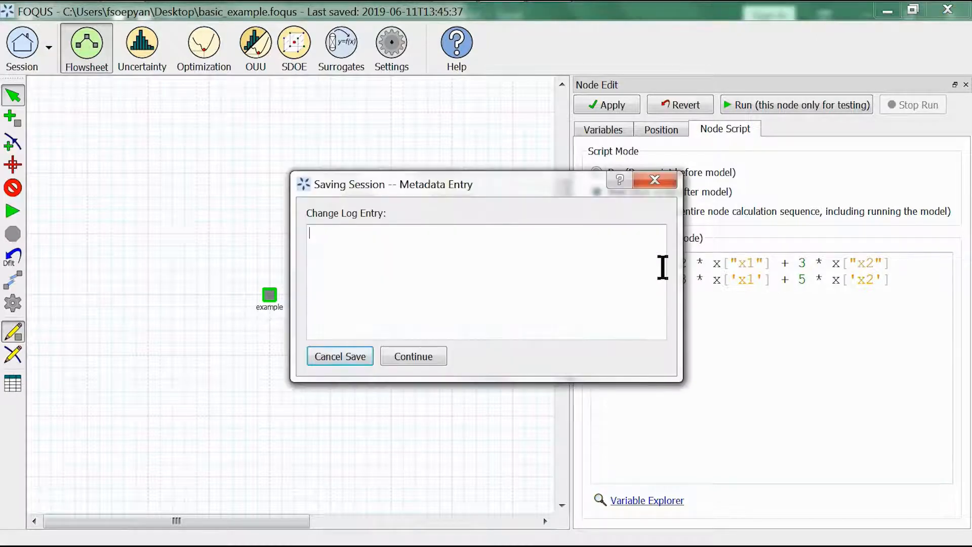
left_click(439, 353)
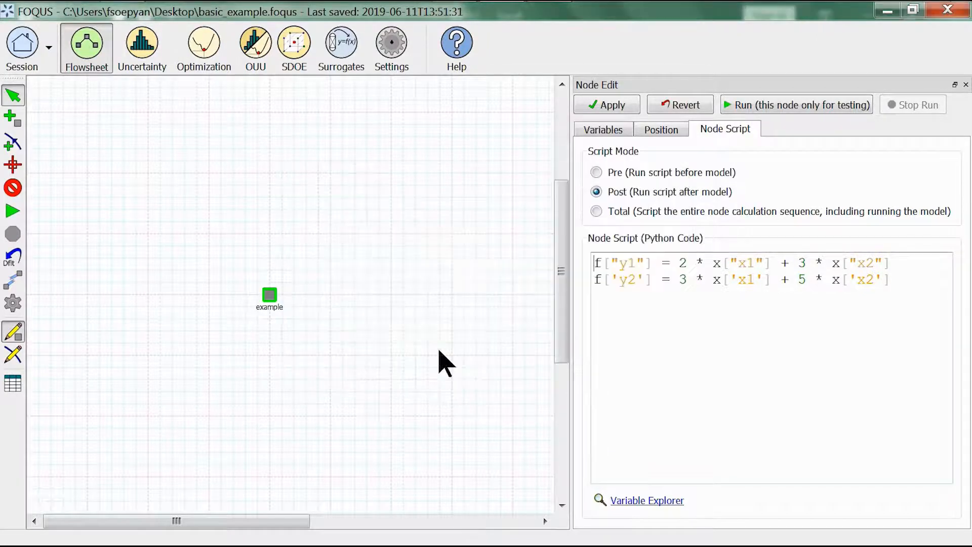
- Show the example node's input variables and replace their current values with the defaults
left_click(608, 132)
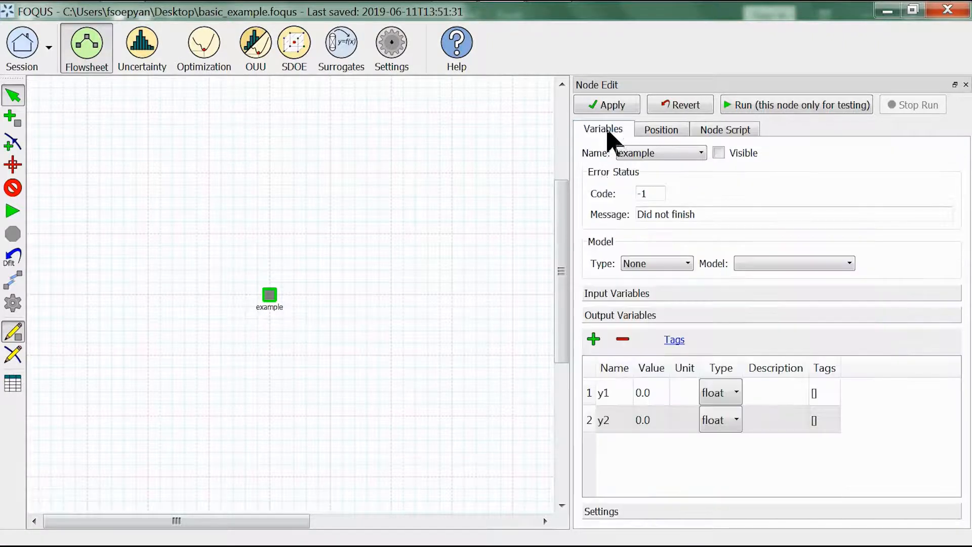
left_click(641, 294)
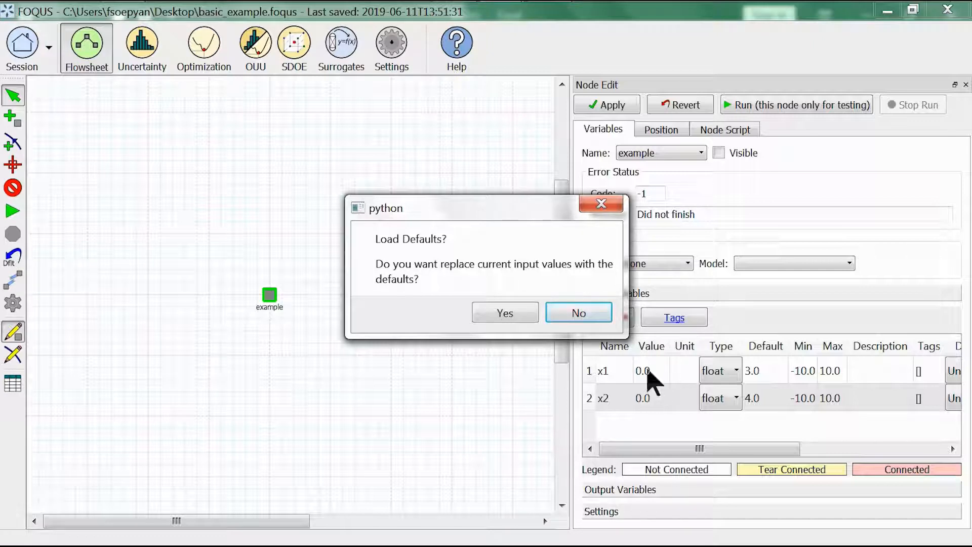
left_click(524, 310)
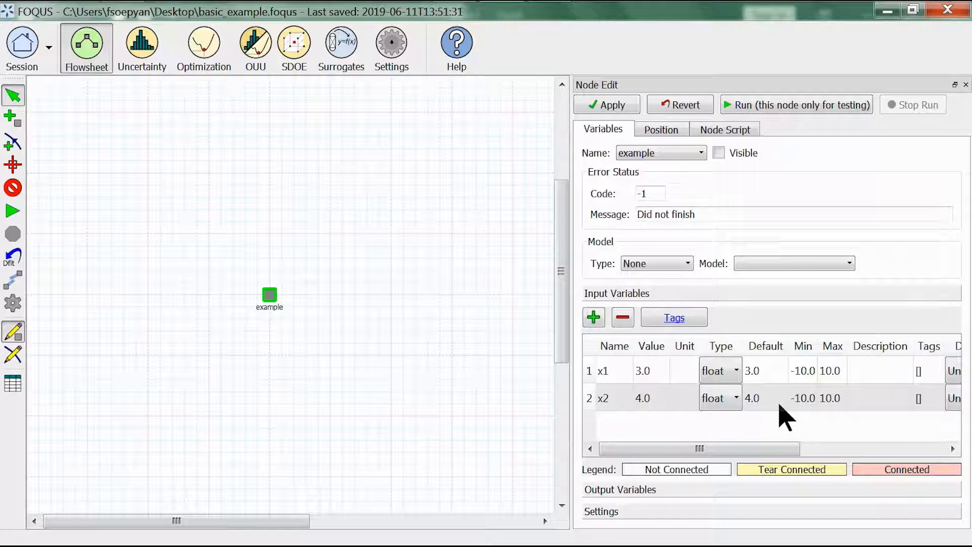
- Set the input values to 2 for x1 and 5 for x2, and save the session with an empty change log entry
left_click(640, 370)
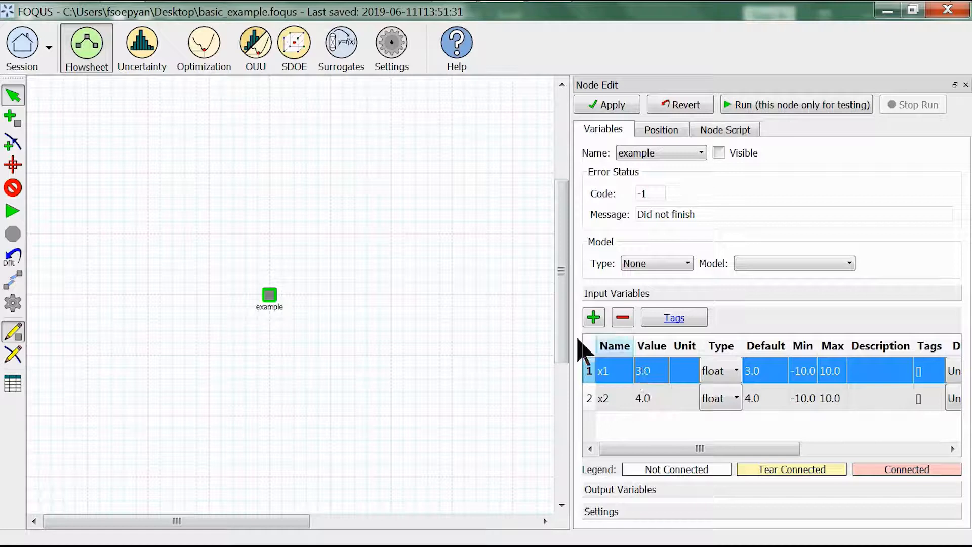
type("2")
key("Down")
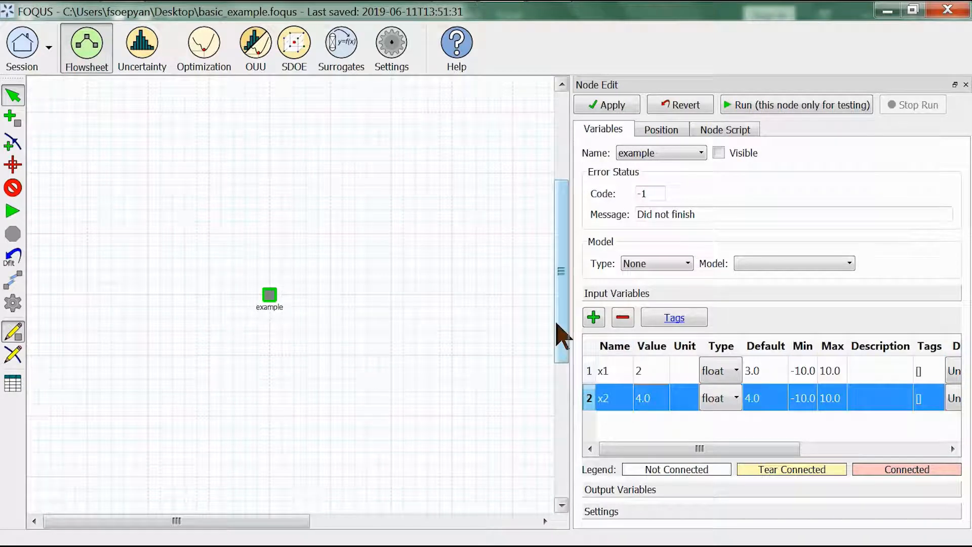
type("5")
key("Up")
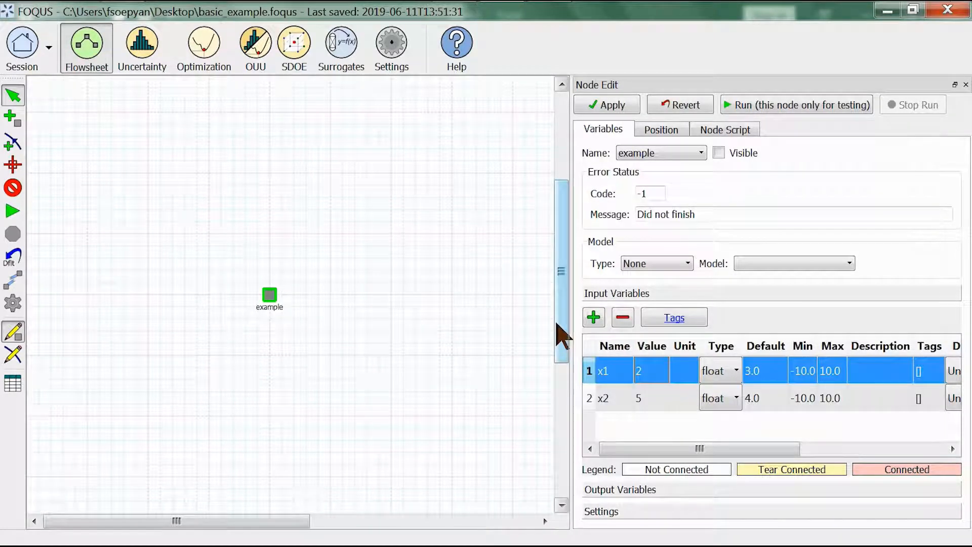
key("ctrl+s")
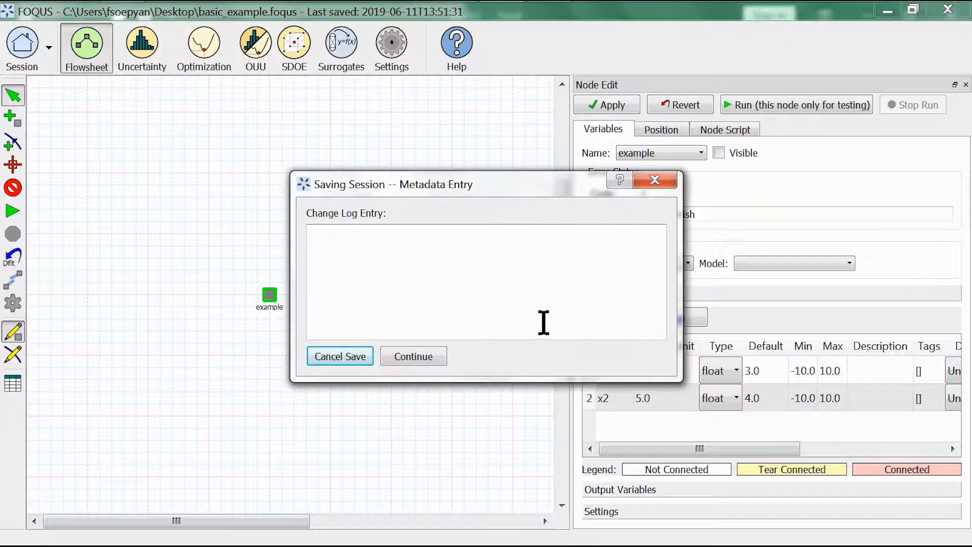
left_click(426, 357)
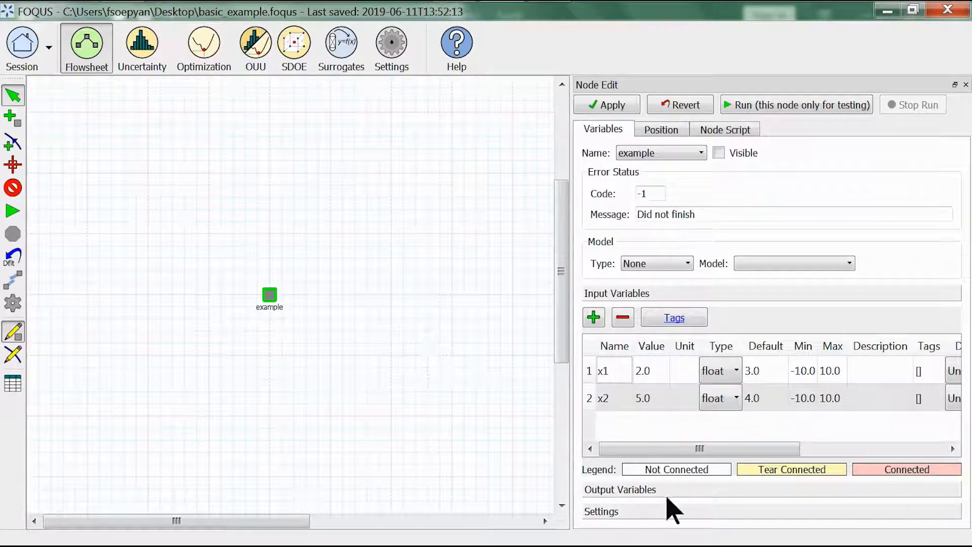
- Show the node's output variables, run the flowsheet simulation and dismiss the completion notice
left_click(640, 490)
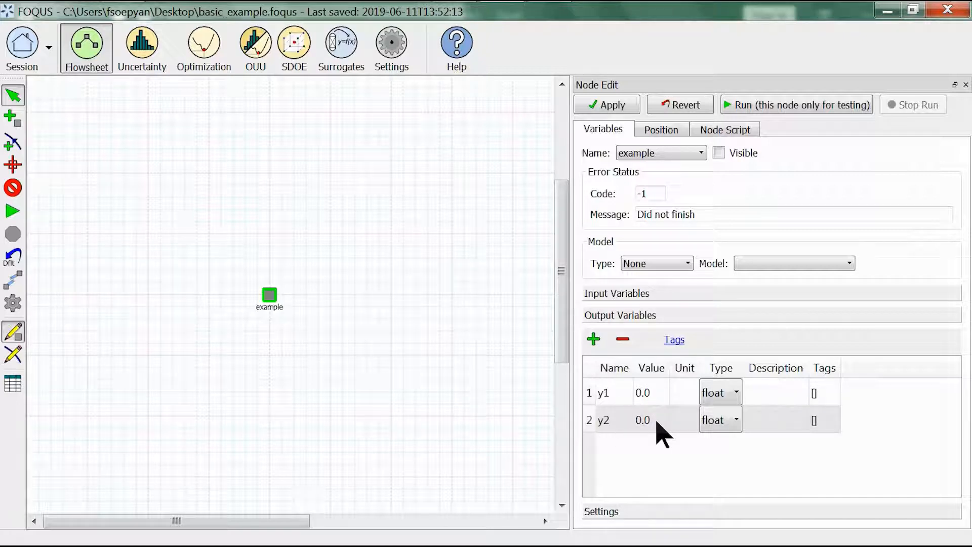
left_click(15, 214)
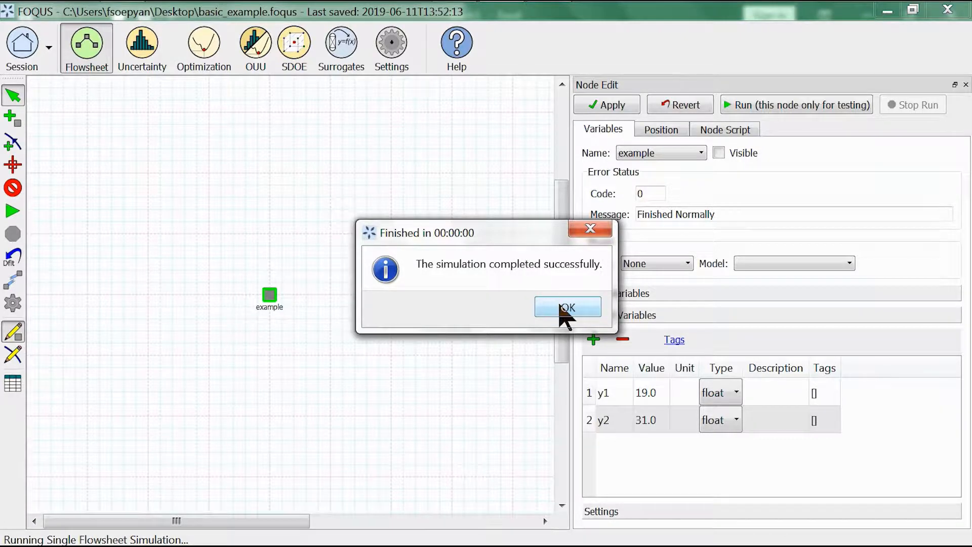
left_click(564, 309)
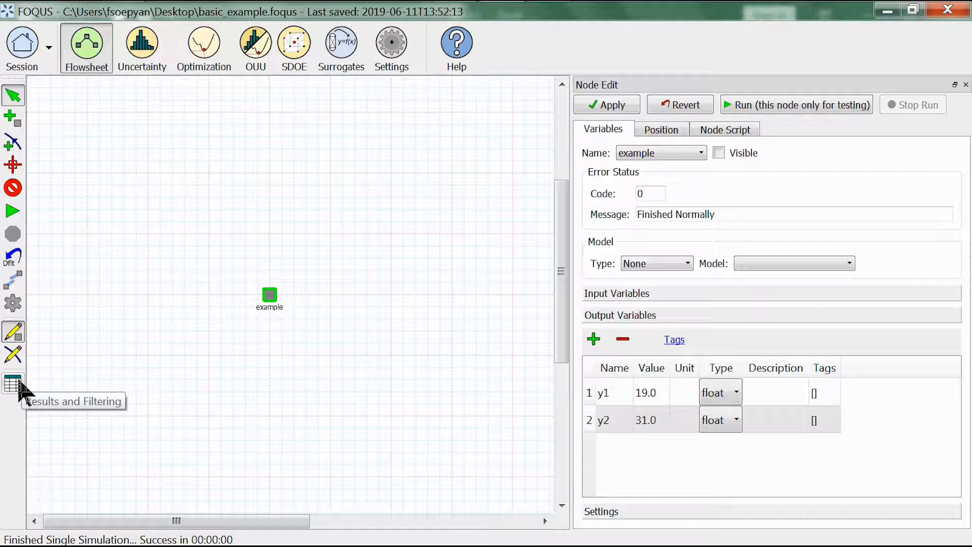
- Open the flowsheet results table and widen its window to show the input and output columns
left_click(17, 386)
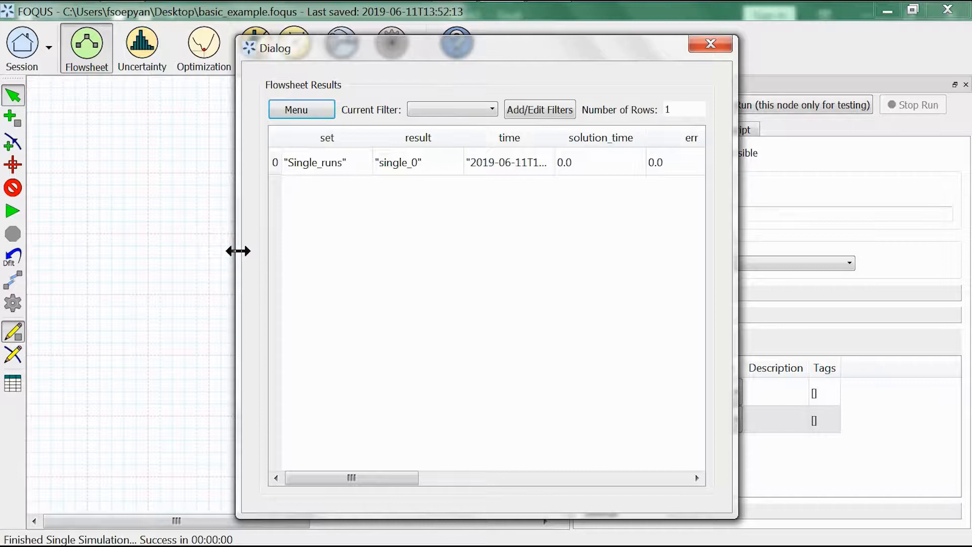
left_click_drag(237, 251, 10, 251)
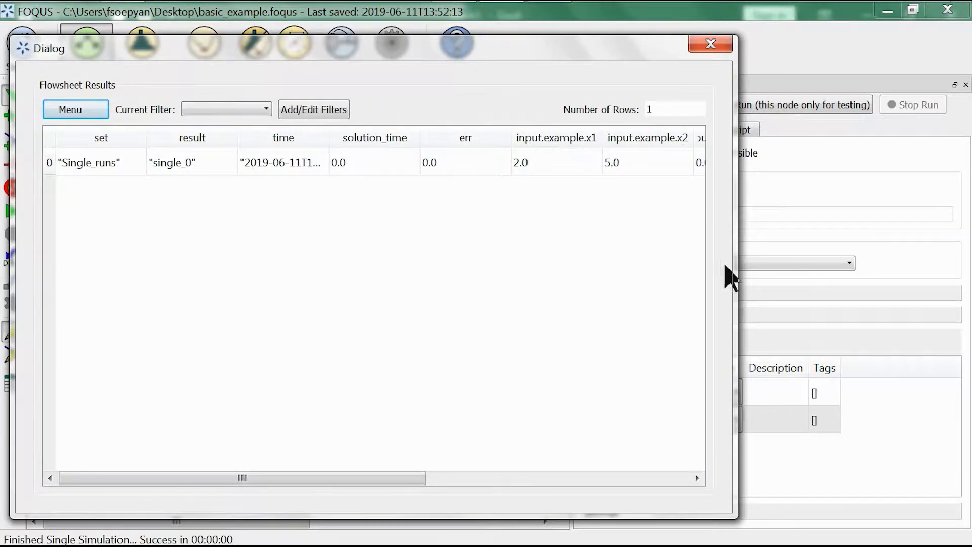
left_click_drag(735, 263, 958, 264)
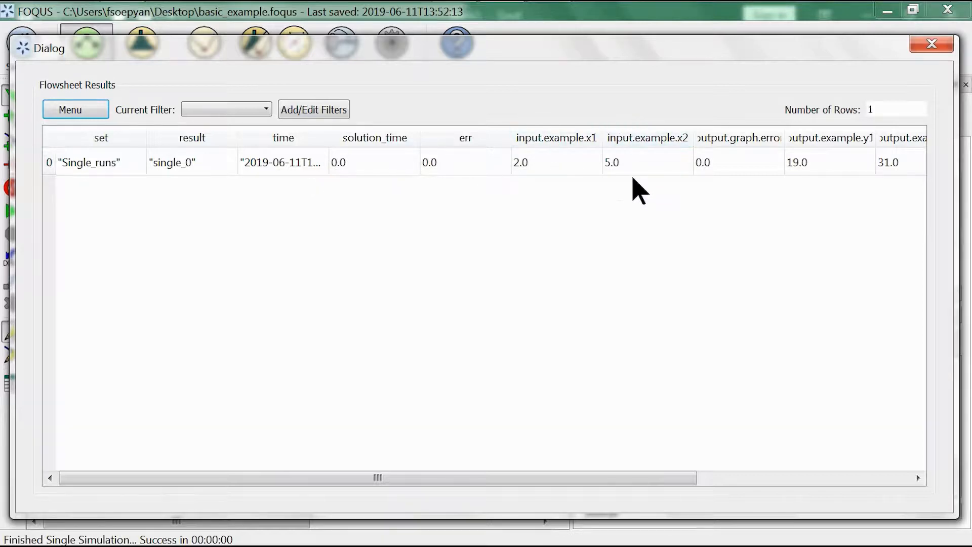
left_click_drag(690, 479, 892, 458)
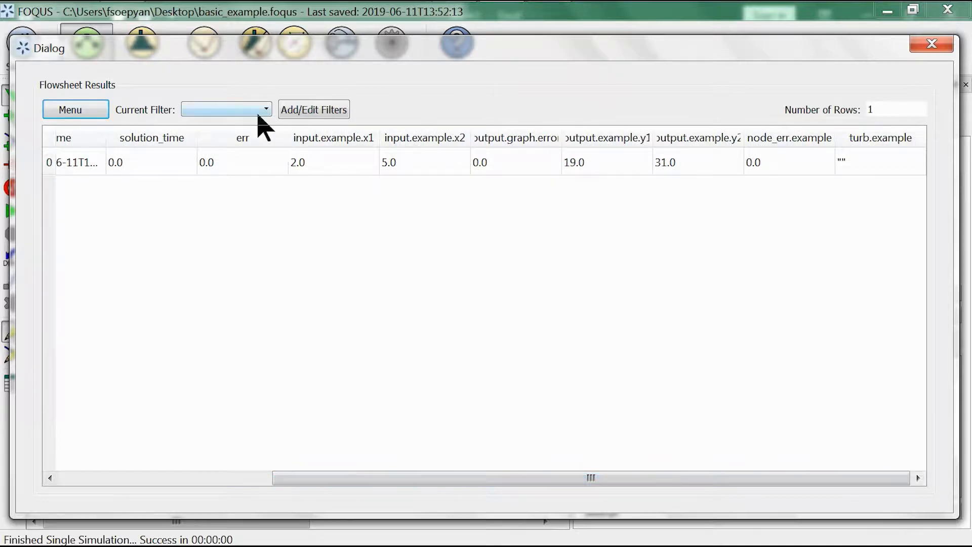
- Resize the flowsheet results columns to fit their contents
left_click(105, 112)
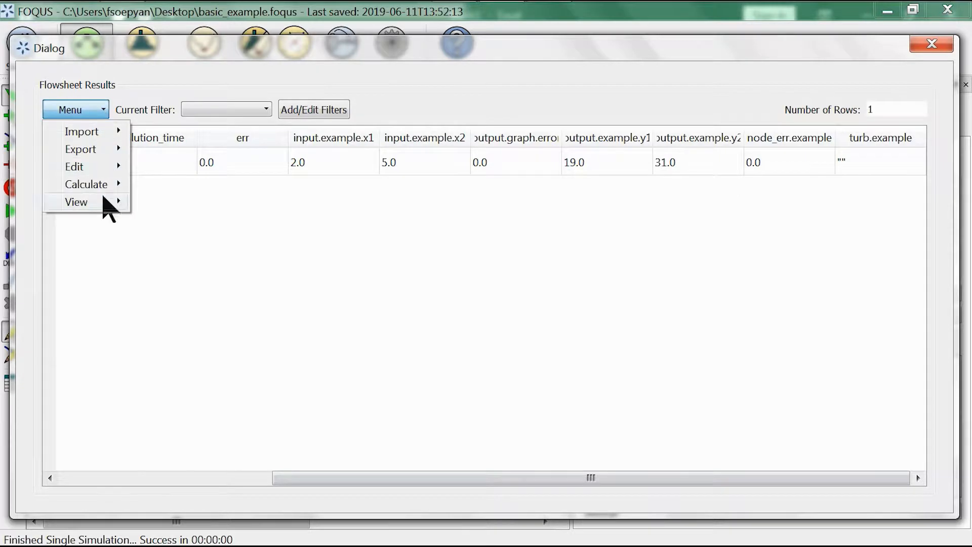
mouse_move(108, 201)
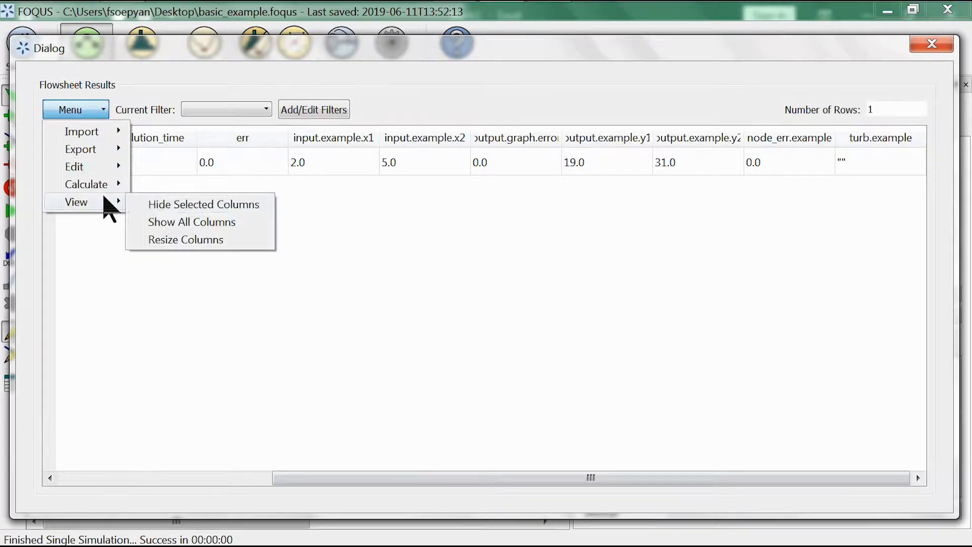
left_click(157, 242)
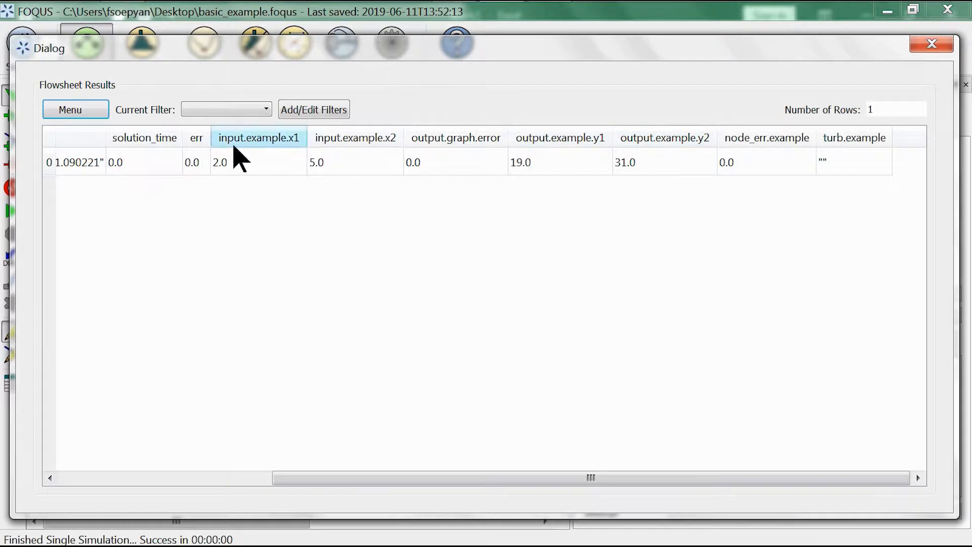
- Copy the flowsheet results data to the clipboard and paste it at cell A1 of the blank Excel workbook Book1
left_click(104, 117)
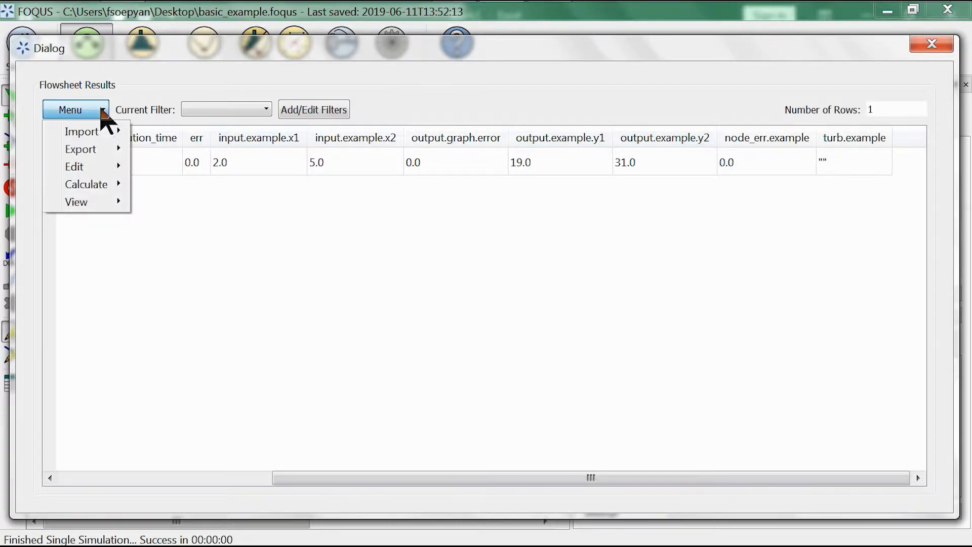
mouse_move(101, 149)
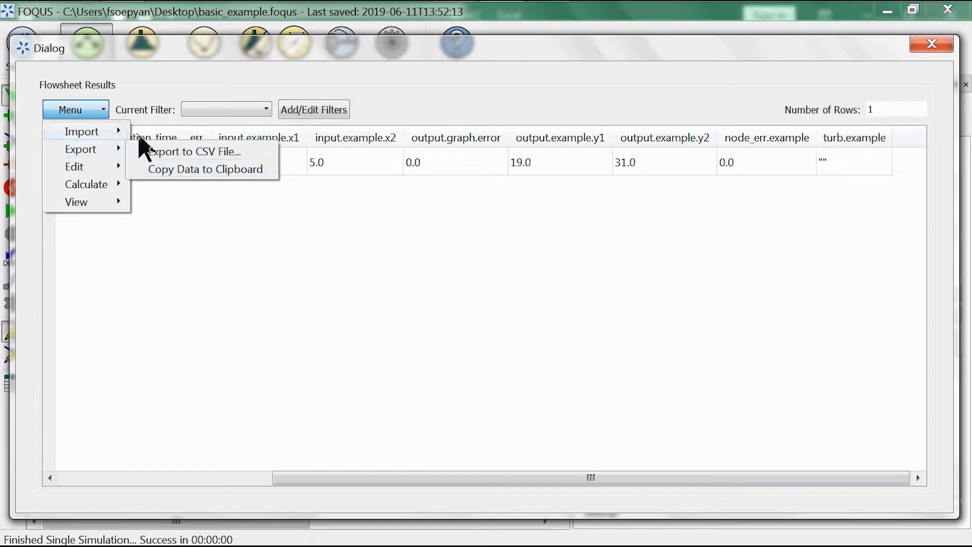
left_click(157, 170)
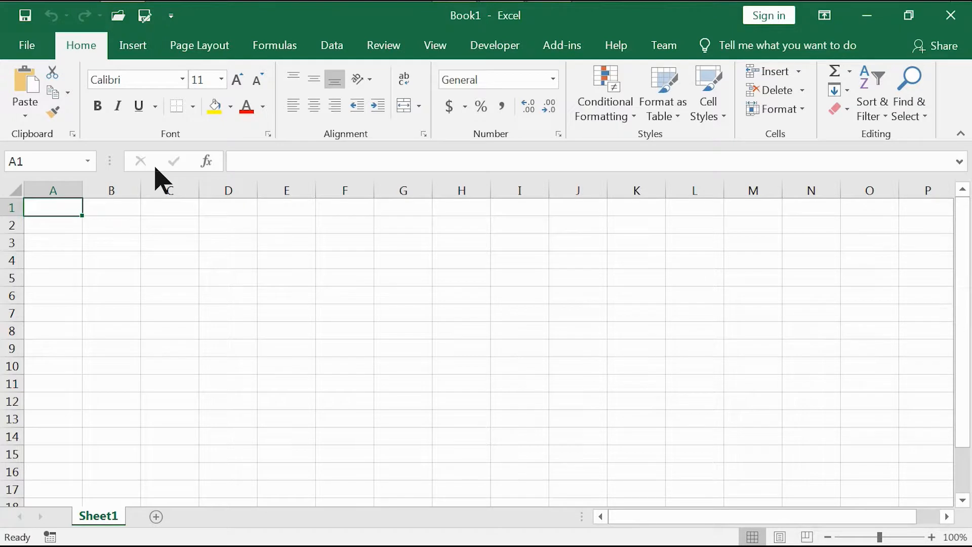
key("ctrl+v")
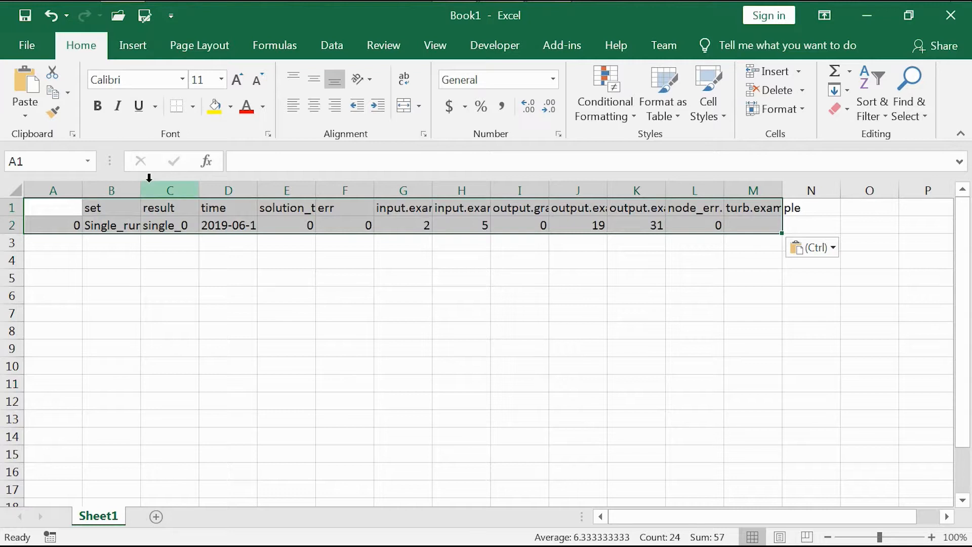
- Look through the pasted column headers in row 1 of Sheet1
key("Right")
key("Right")
key("Right")
key("Right")
key("Right")
key("Right")
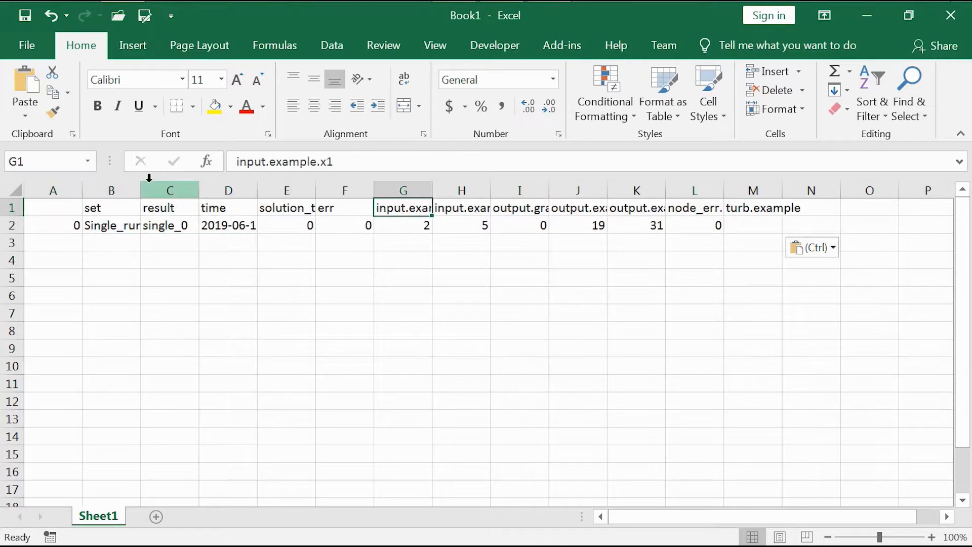
key("Right")
key("Right")
key("Right")
key("ctrl+Left")
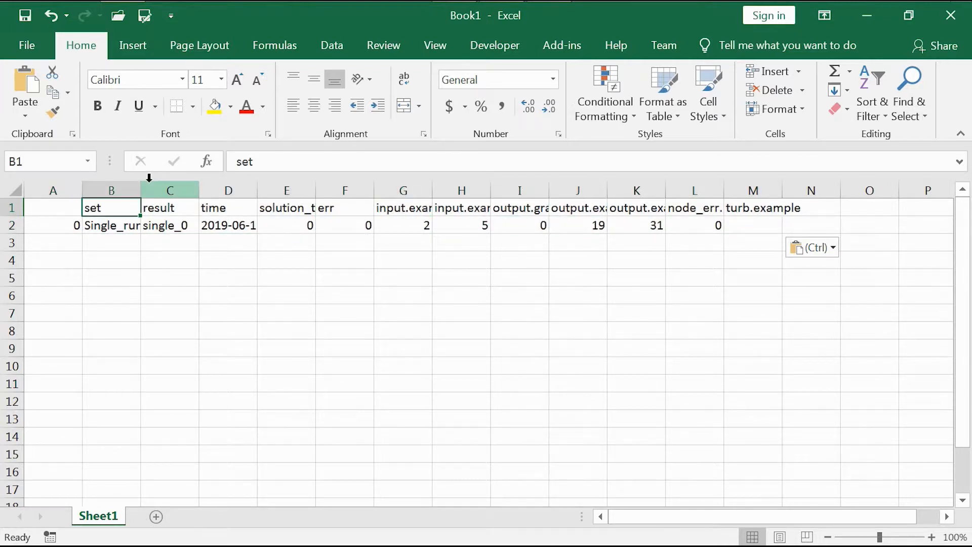
key("ctrl+shift+Right")
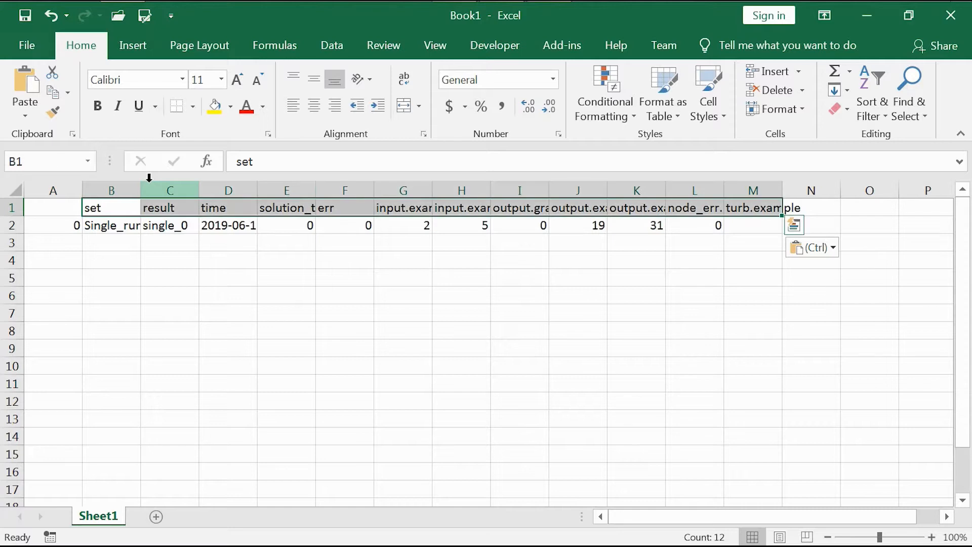
- AutoFit the width of column E to the solution_time header
key("Right")
key("Right")
key("Right")
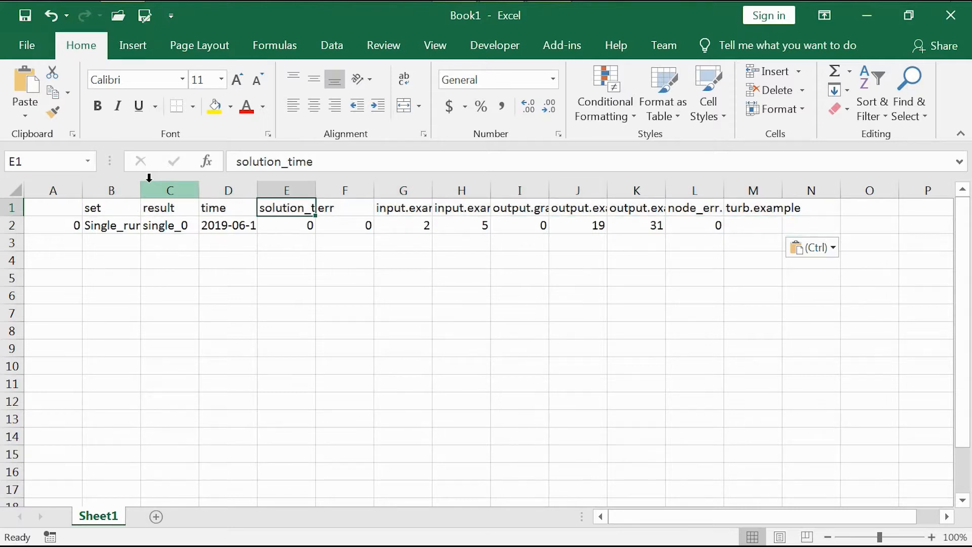
key("alt+h")
key("o")
key("i")
- AutoFit the widths of columns G through M, from input.example.x1 to turb.example
key("Right")
key("Right")
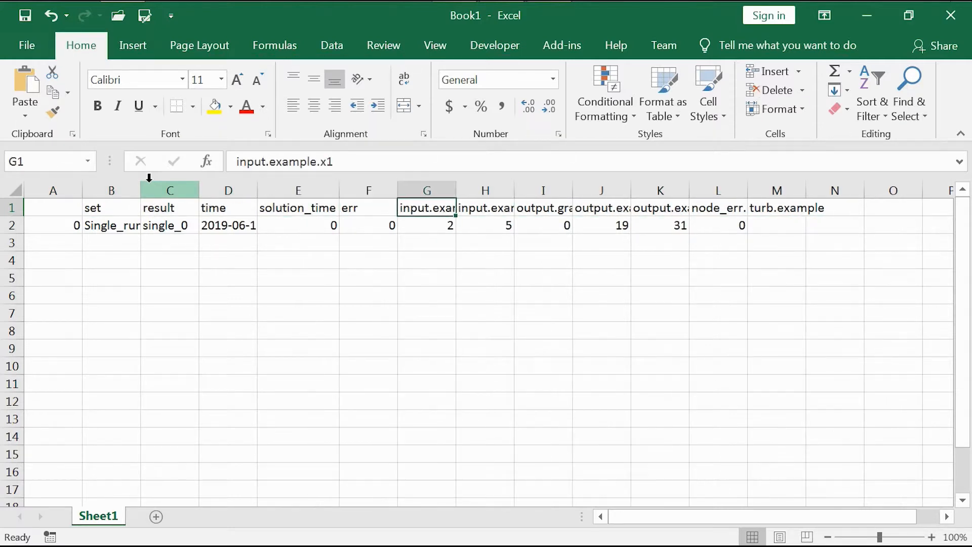
key("ctrl+shift+Right")
key("alt+h")
key("o")
key("i")
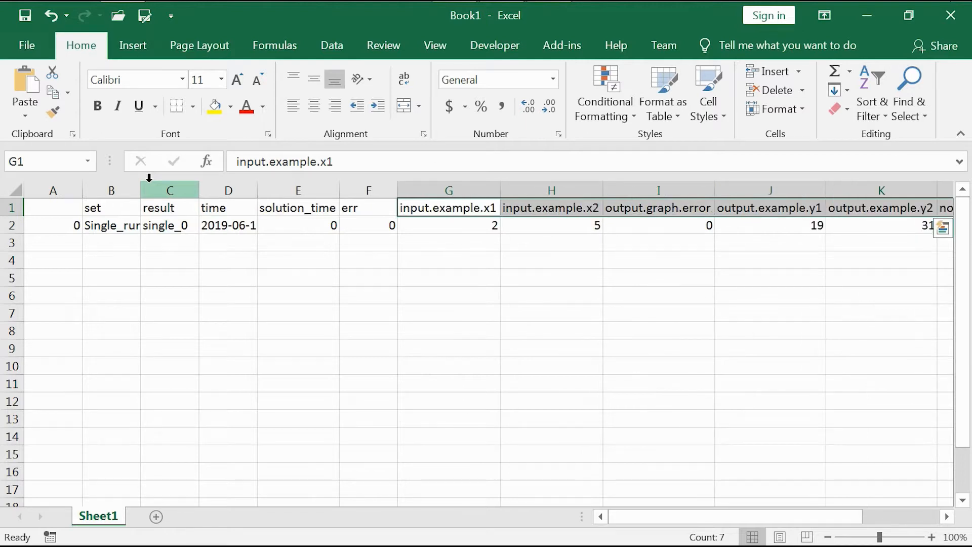
- Check the input, output and error headers in the widened columns, and return to cell A1
key("Right")
key("Right")
key("Right")
key("Right")
key("Right")
key("Right")
key("Right")
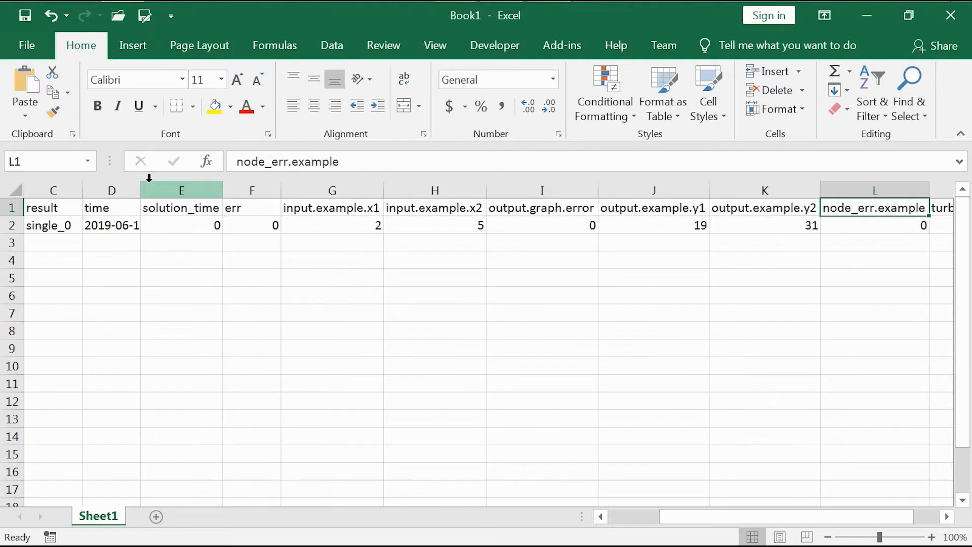
key("Left")
key("Left")
key("Left")
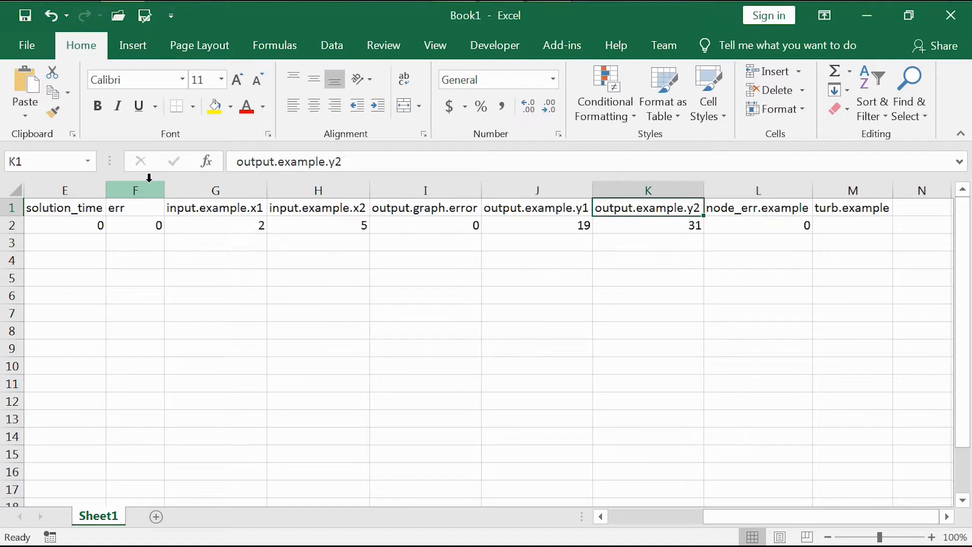
key("Home")
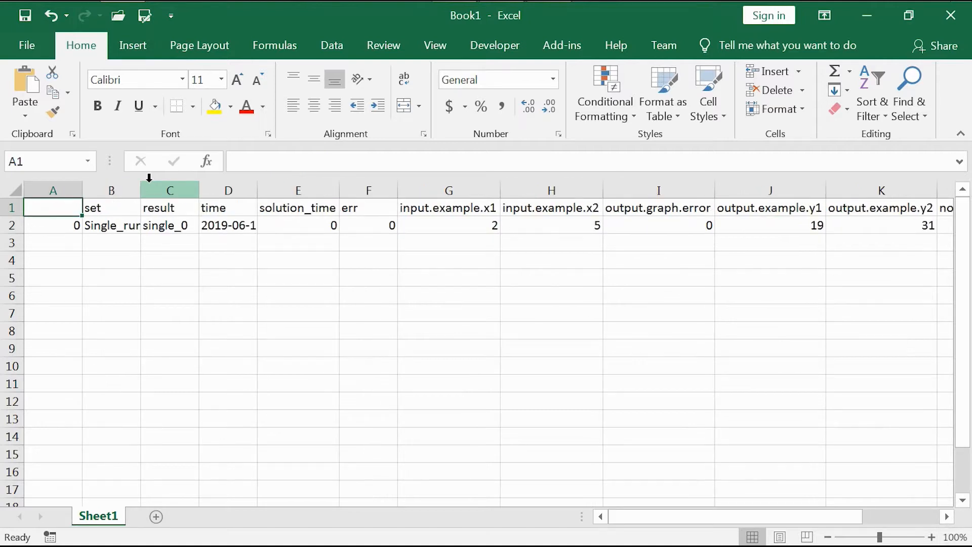
- Highlight the headers and values of inputs x1 and x2 in cells G1:H2
key("Right")
key("Right")
key("Right")
key("Right")
key("Right")
key("Right")
key("Right")
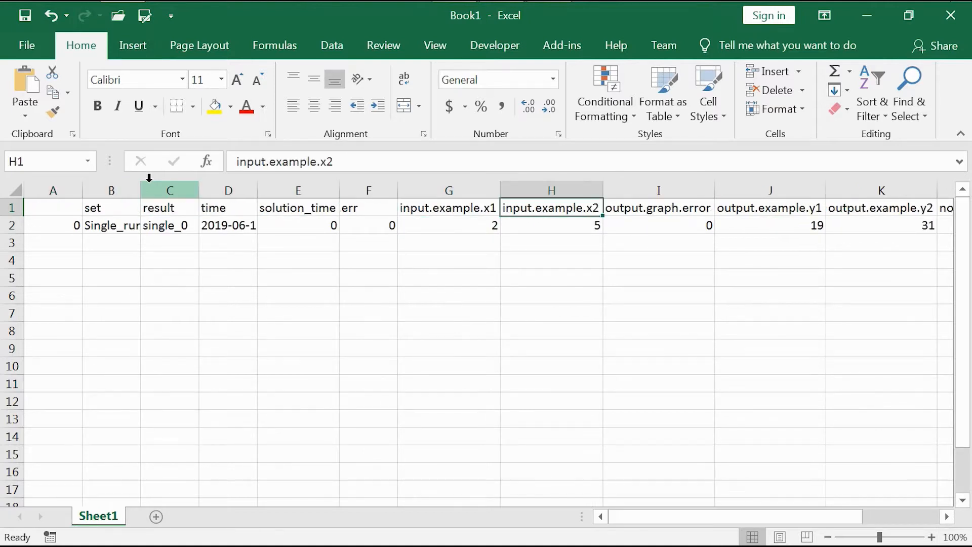
key("Left")
key("shift+Right")
key("shift+Down")
- Highlight the headers and values of outputs y1 and y2 in cells J1:K2, and return to cell A1
key("Right")
key("Right")
key("Right")
key("shift+Right")
key("shift+Down")
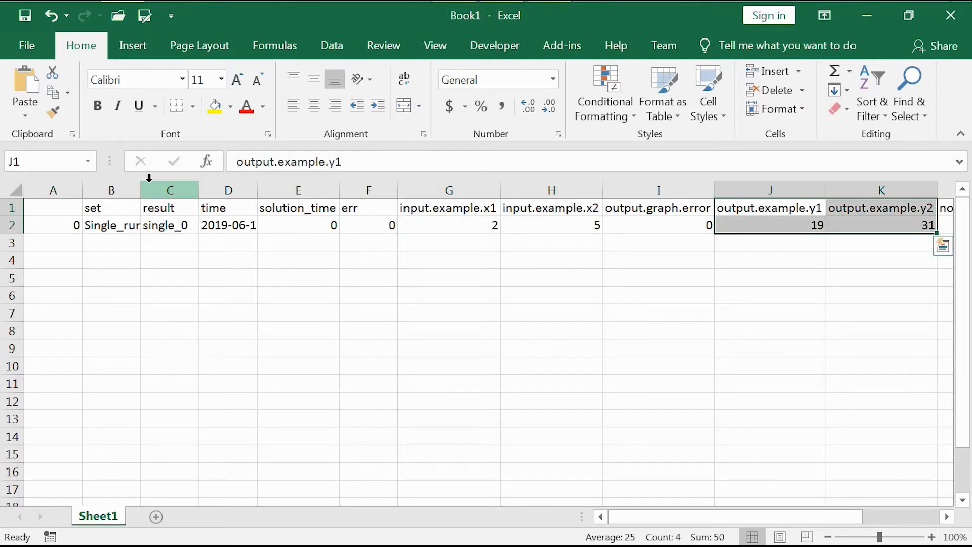
key("shift+Left")
key("shift+Up")
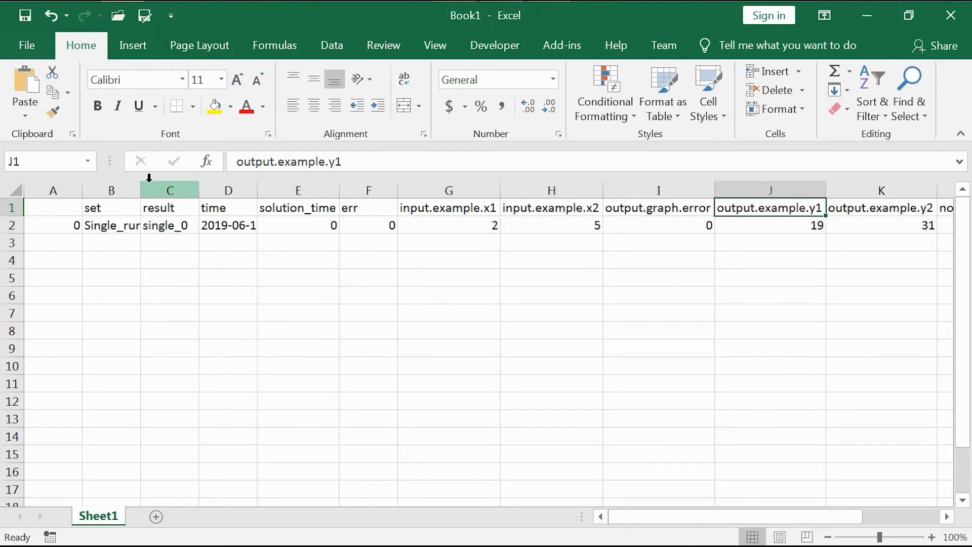
key("Left")
key("Home")
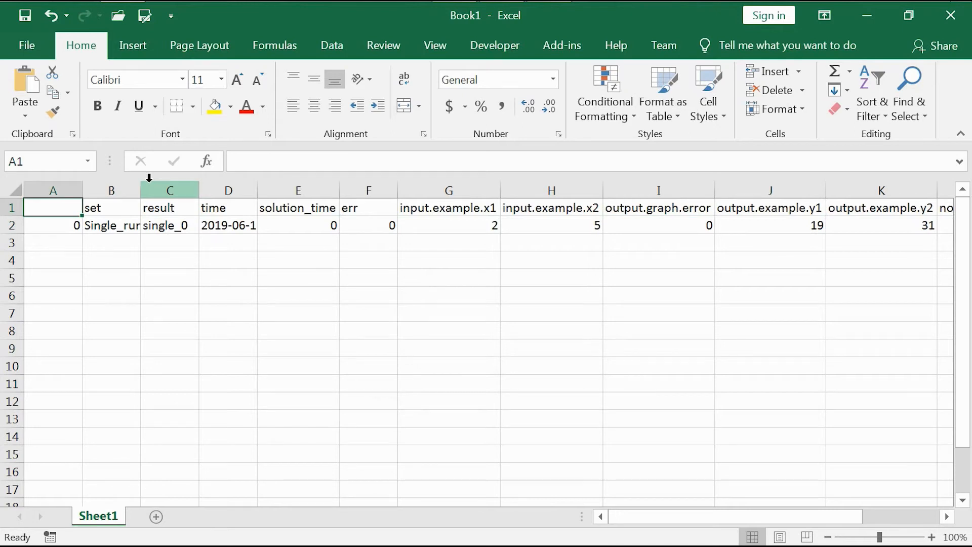